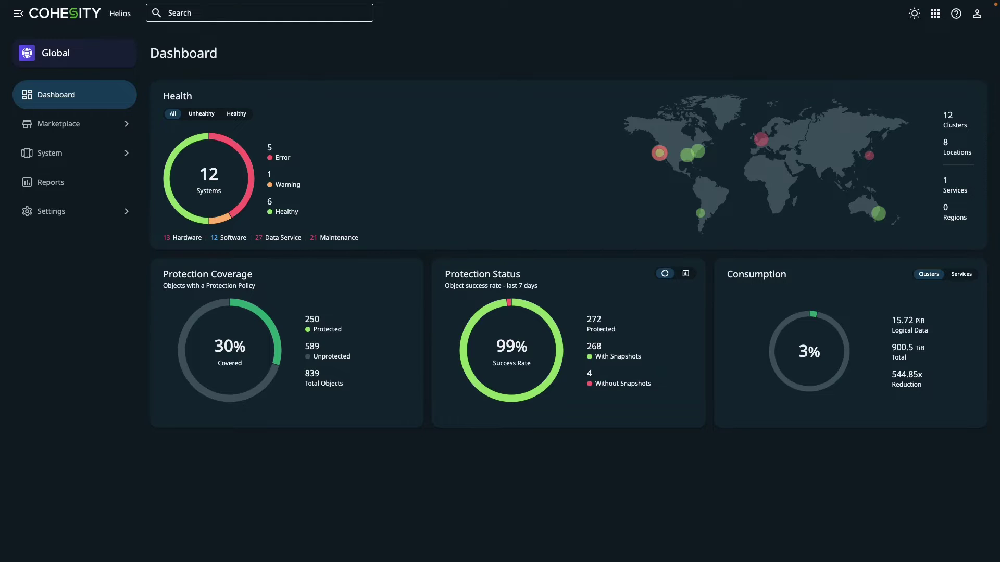
# Switch Helios from the services grid to the DataProtect dashboard.
pyautogui.click(935, 16)
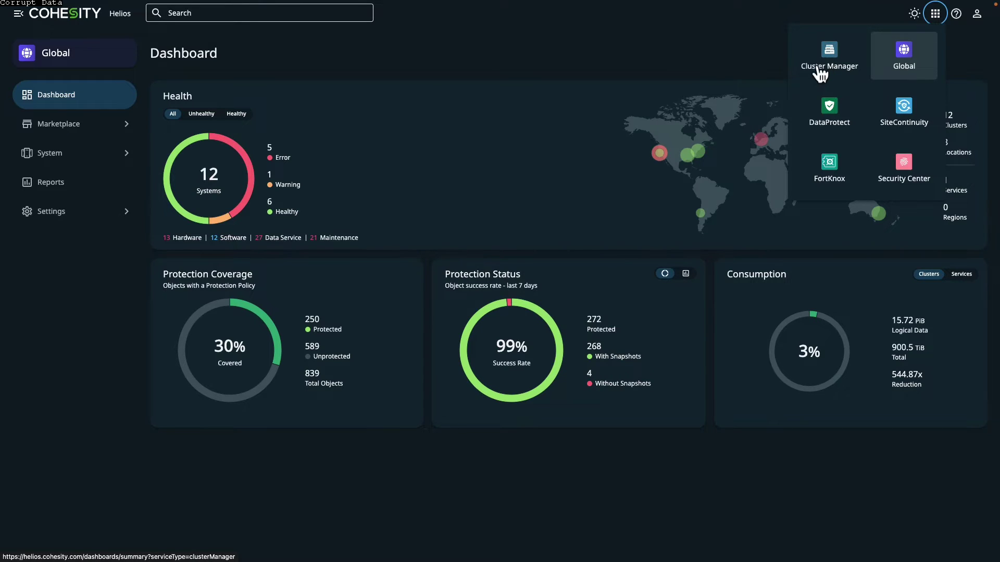
pyautogui.click(827, 112)
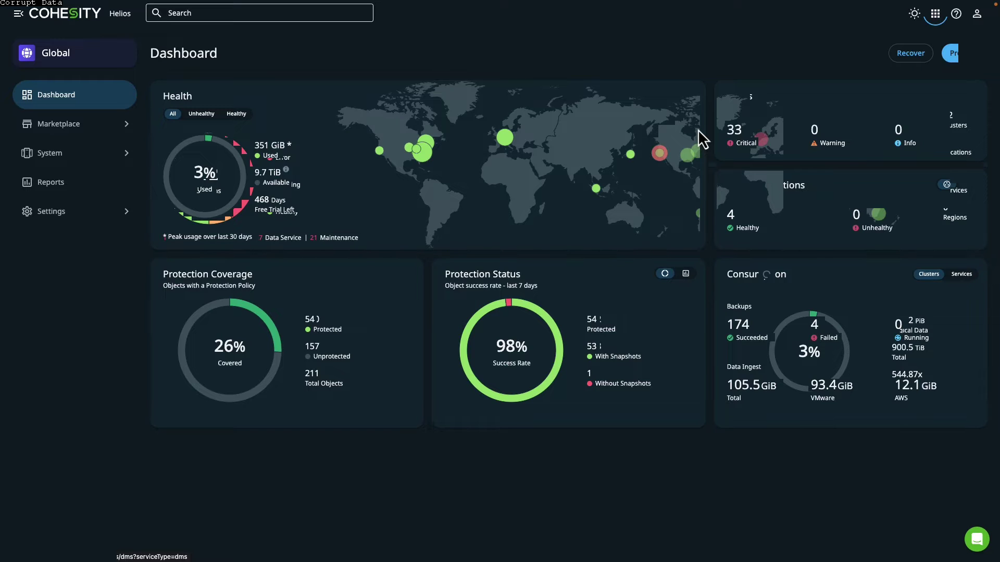
# Open Sources, glance at the Source Type filter without changing it, and open the AWS source.
pyautogui.click(41, 133)
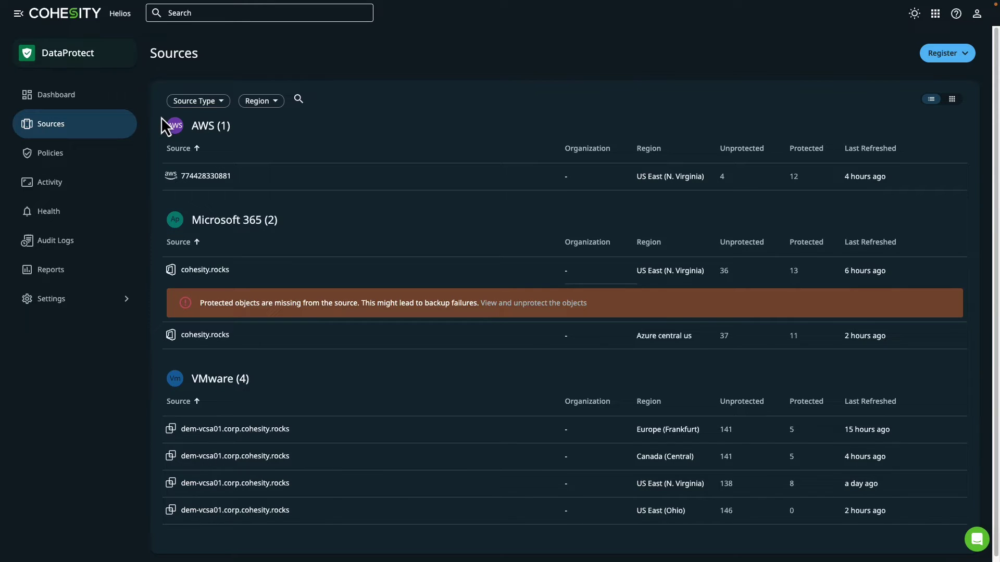
pyautogui.click(210, 106)
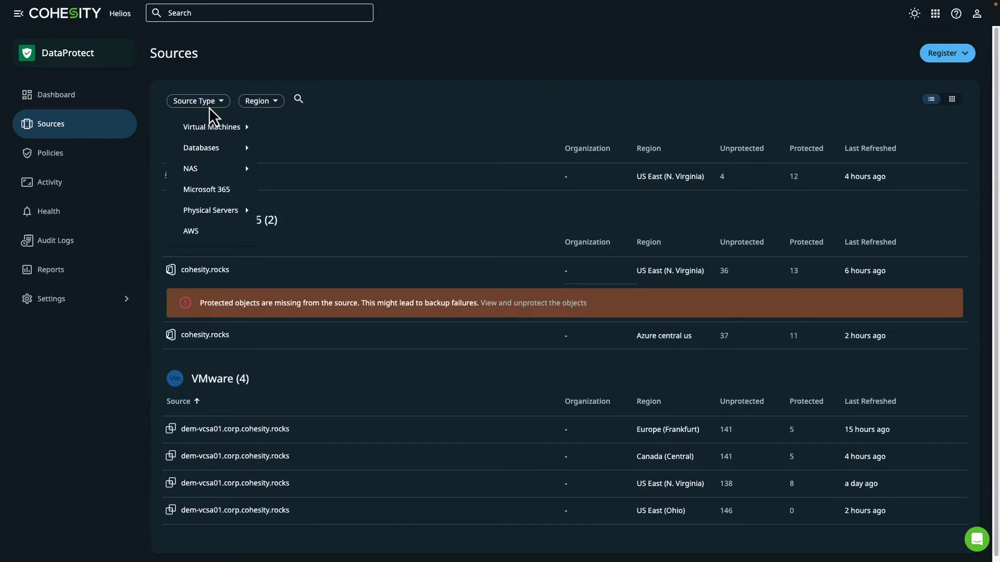
pyautogui.click(275, 106)
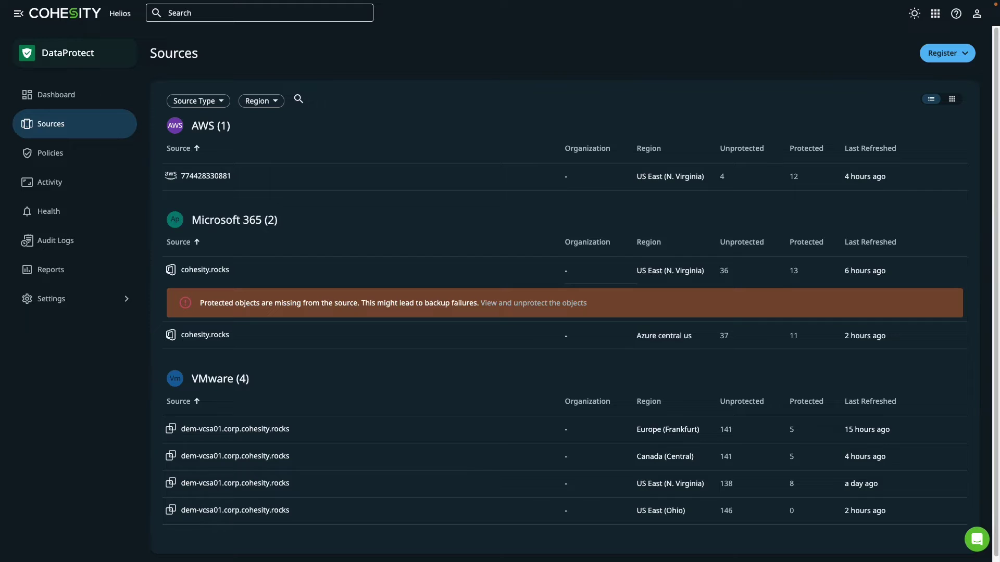
pyautogui.click(206, 176)
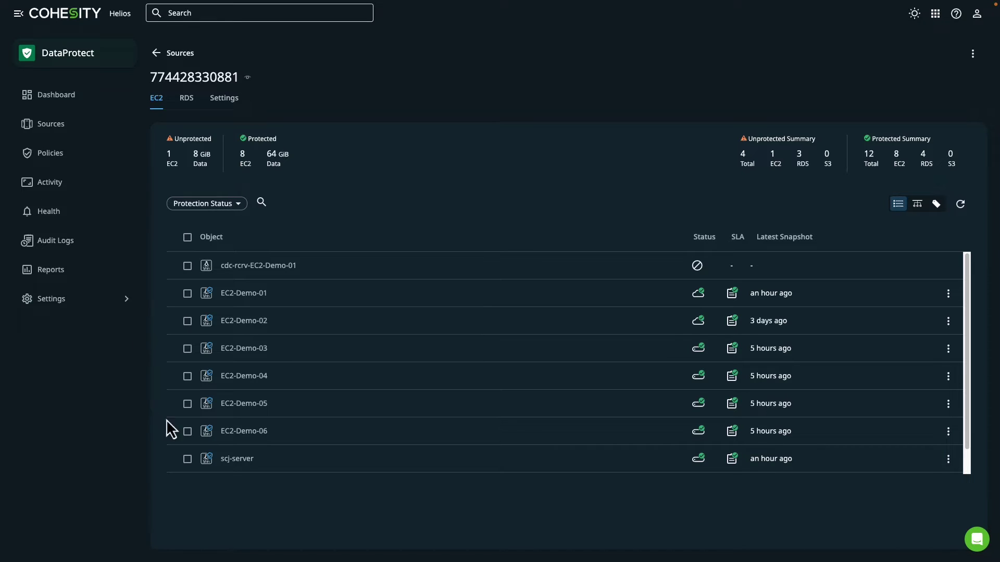
# Select the unprotected EC2 instance cdc-rcrv-EC2-Demo-01, leaving scj-server unselected.
pyautogui.click(188, 459)
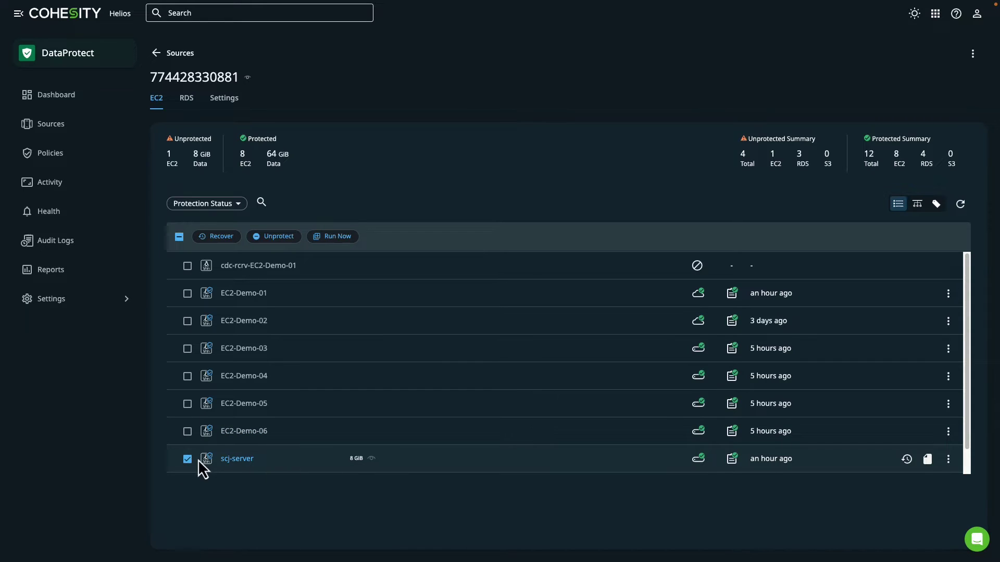
pyautogui.click(187, 459)
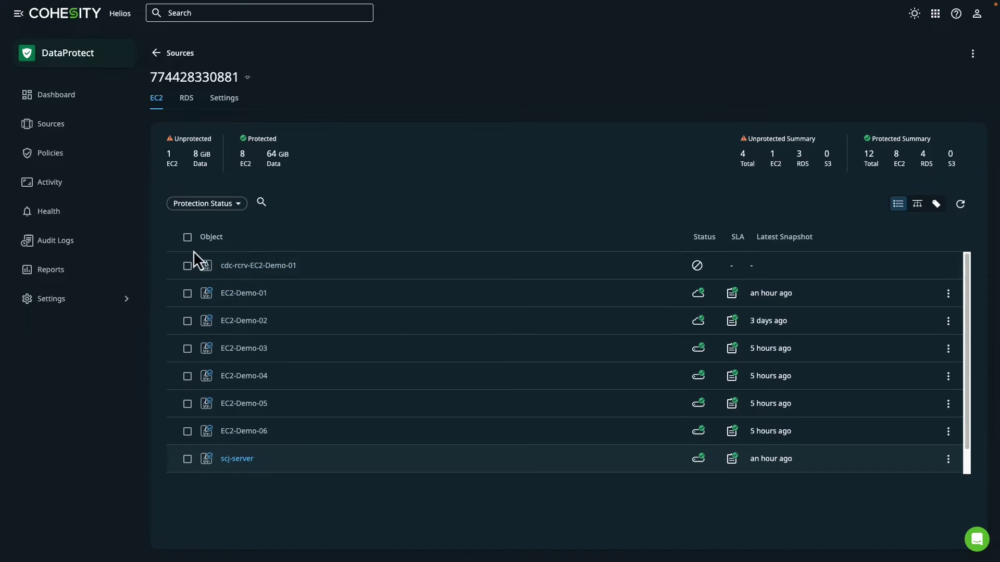
pyautogui.click(188, 266)
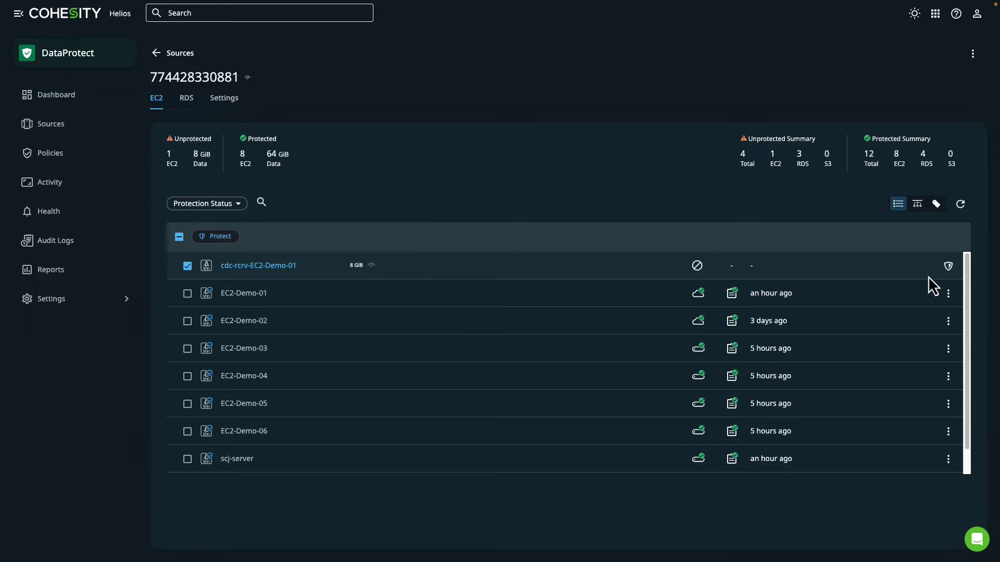
# Start protecting cdc-rcrv-EC2-Demo-01 and set its AWS Snapshot policy to Gold.
pyautogui.click(948, 266)
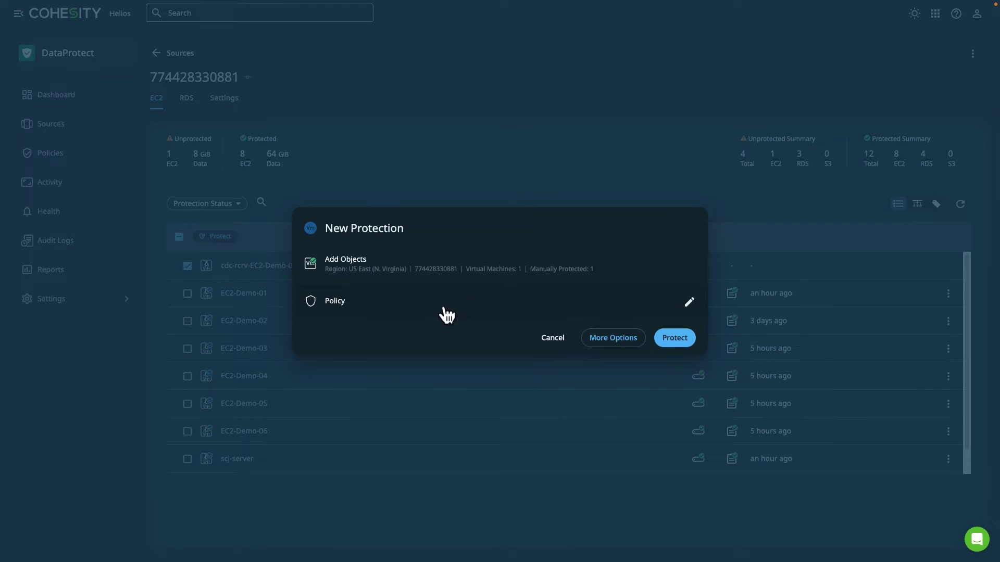
pyautogui.click(687, 303)
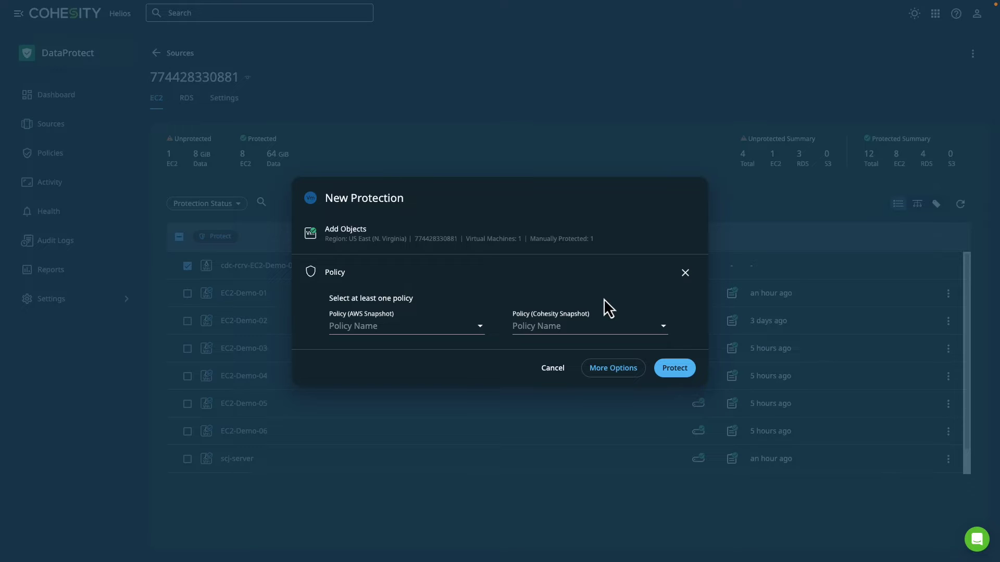
pyautogui.click(408, 327)
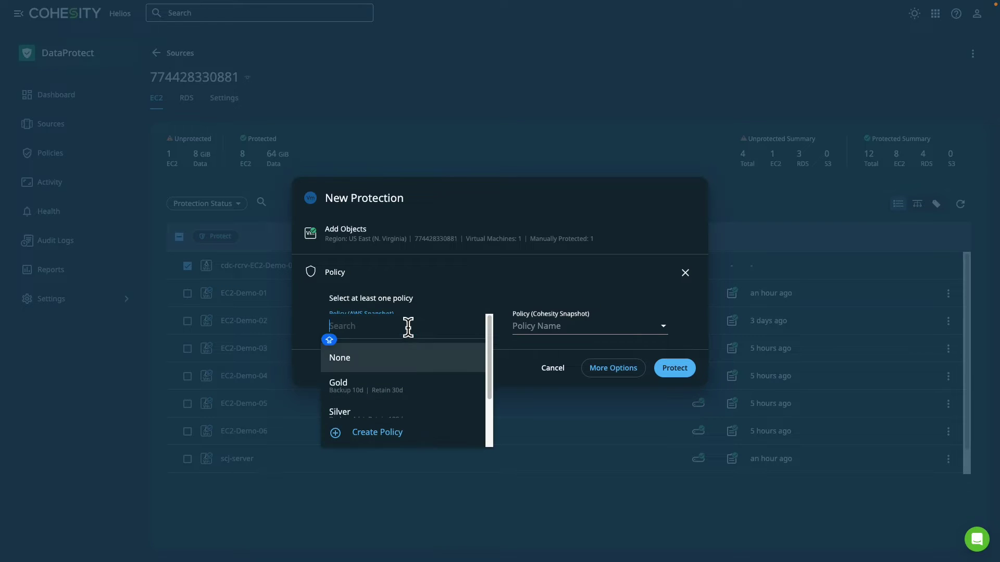
pyautogui.click(386, 384)
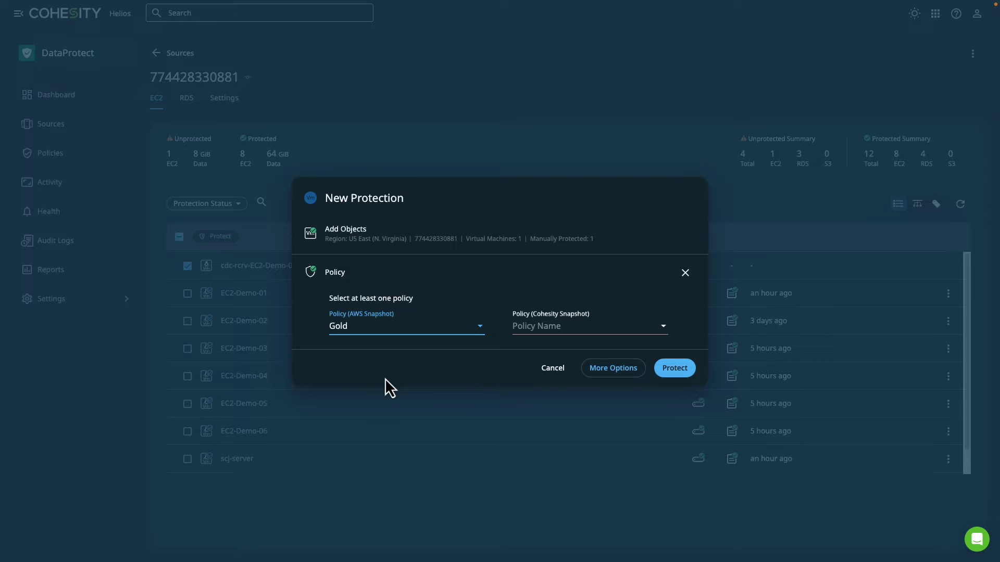
pyautogui.click(554, 327)
# Choose Gold as the Cohesity Snapshot policy and confirm protecting cdc-rcrv-EC2-Demo-01.
pyautogui.click(531, 393)
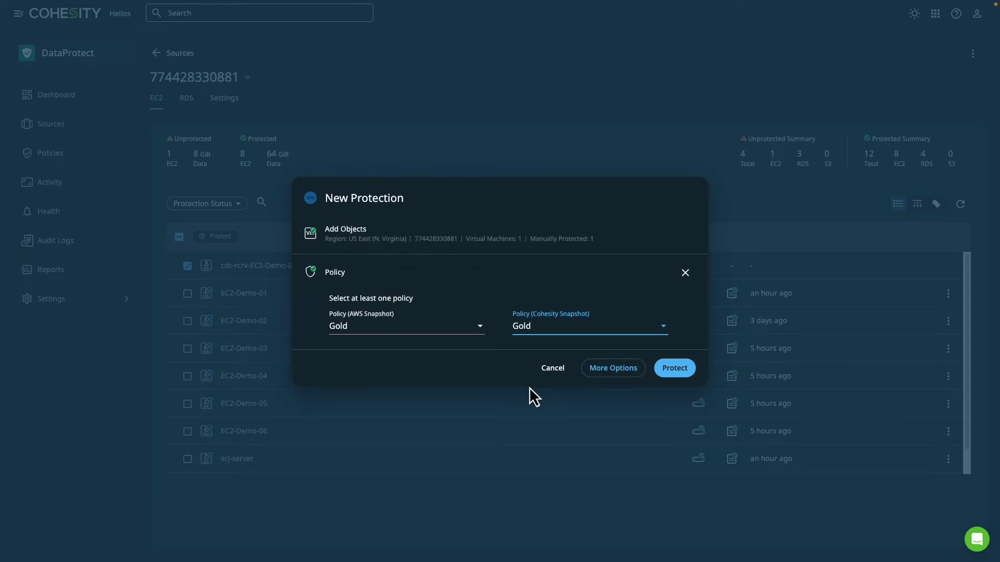
pyautogui.click(681, 367)
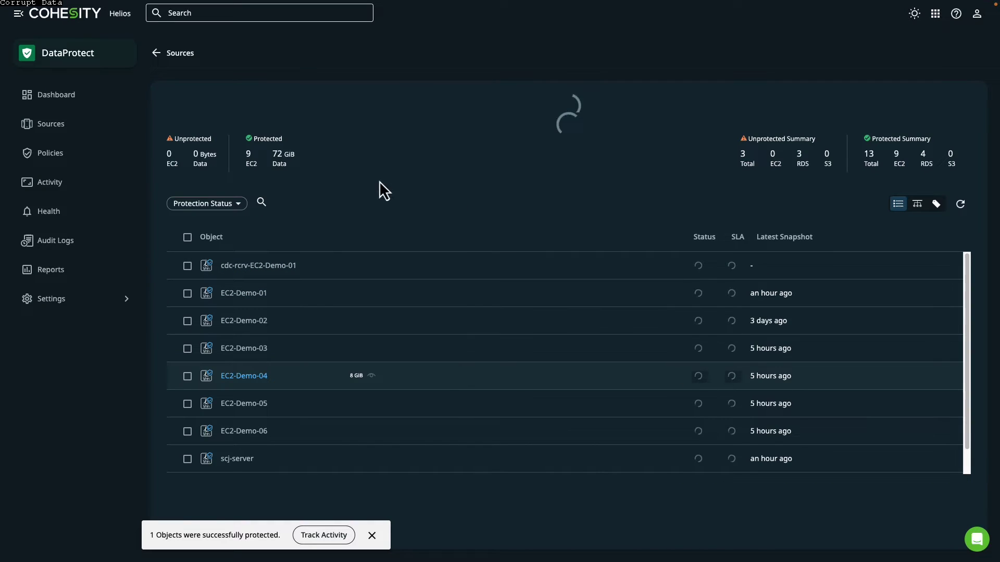
# Open the Gold policy from the Policies list to view its 10-day backup and 30-day retention.
pyautogui.click(61, 165)
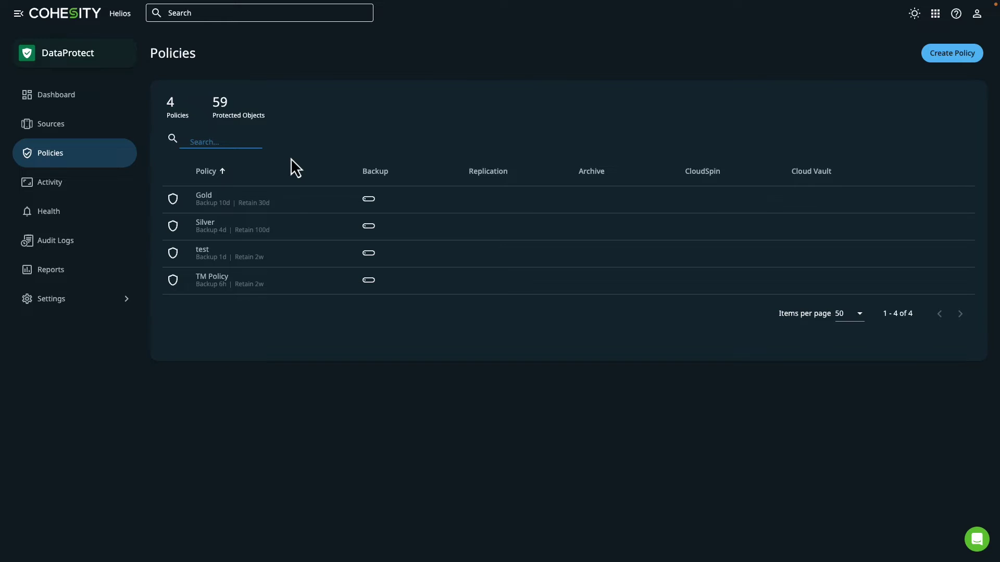
pyautogui.click(205, 196)
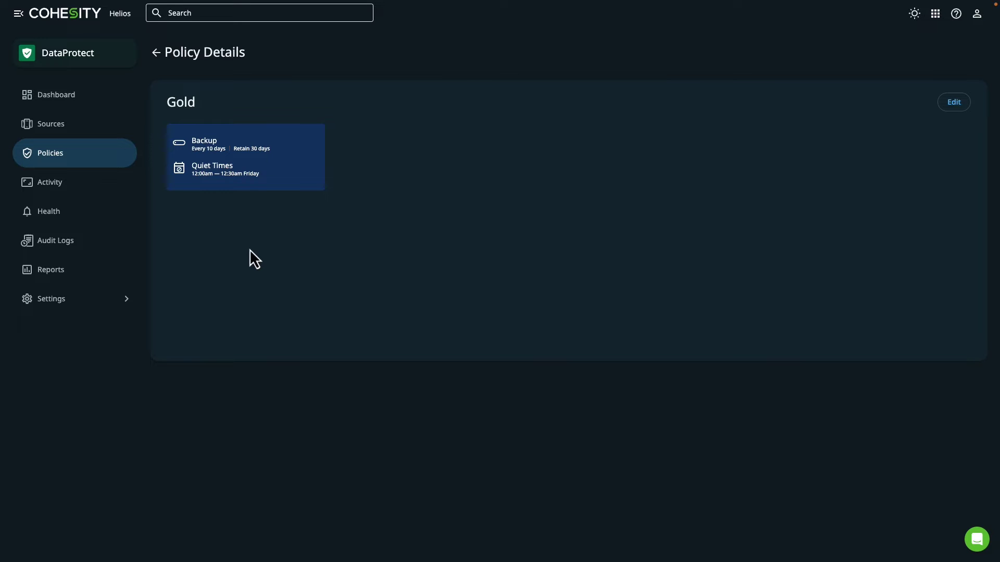
# Add a weekly Periodic Full Backup to the Gold policy, then discard the edit unsaved.
pyautogui.click(953, 103)
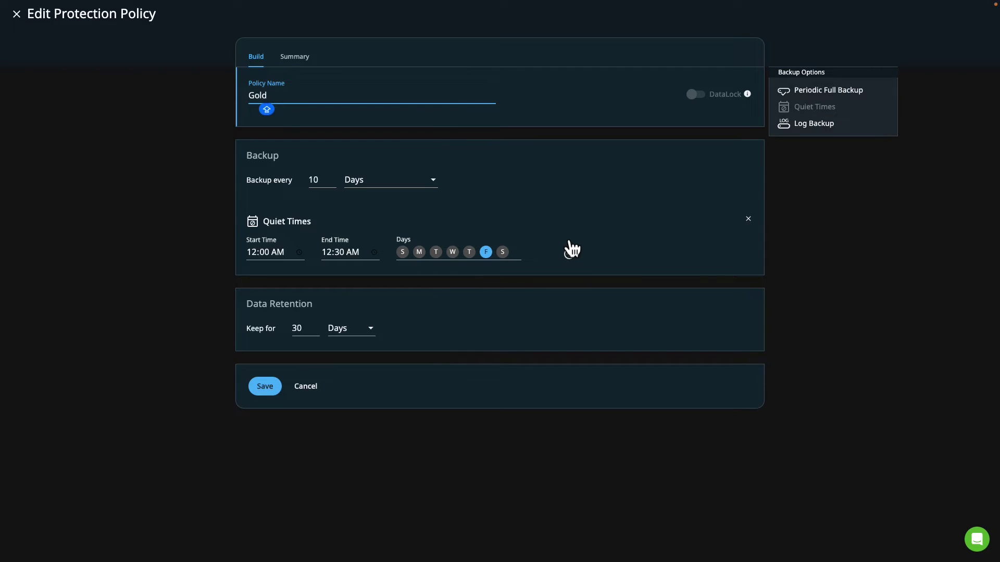
pyautogui.click(818, 91)
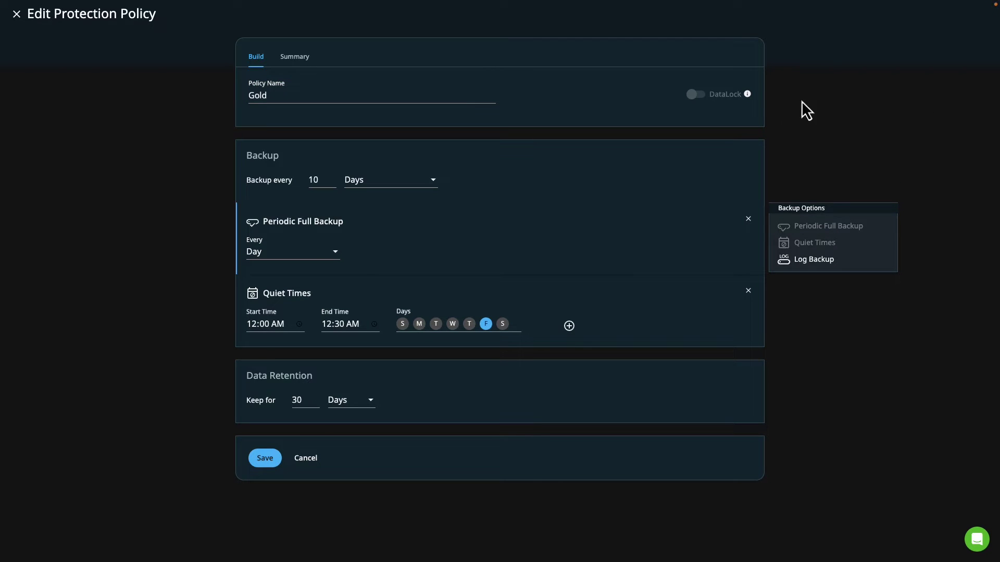
pyautogui.click(312, 261)
pyautogui.click(257, 284)
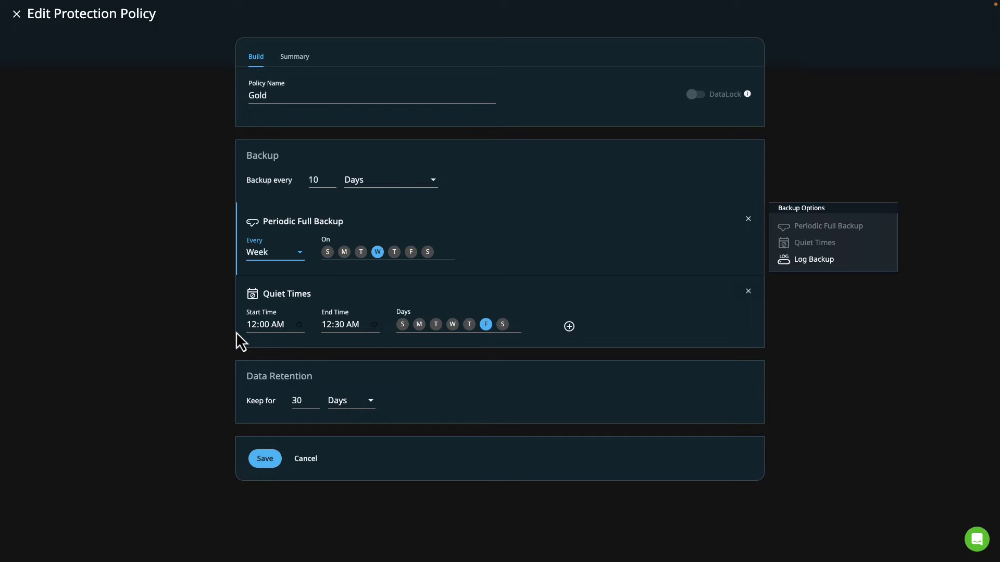
pyautogui.click(305, 458)
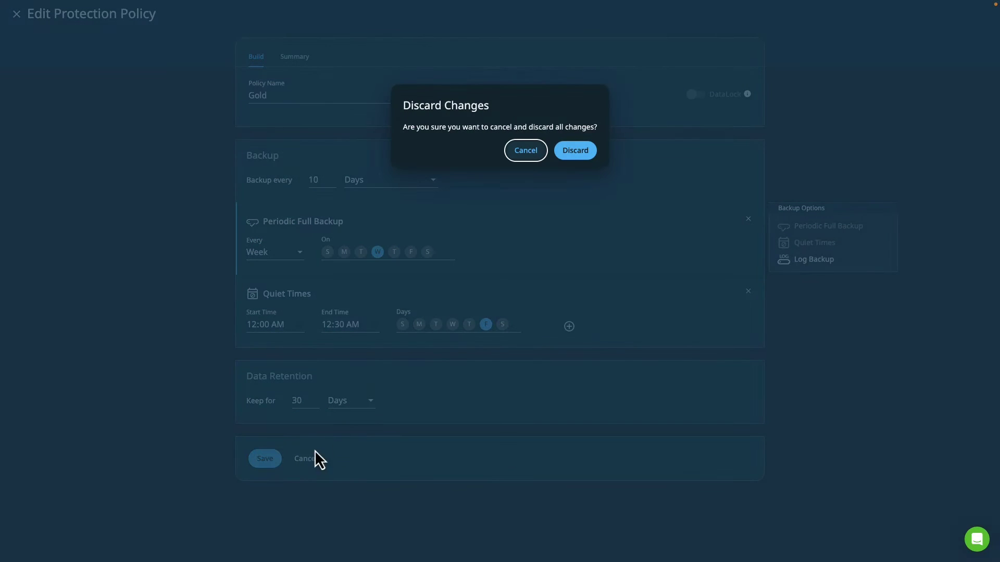
pyautogui.click(575, 152)
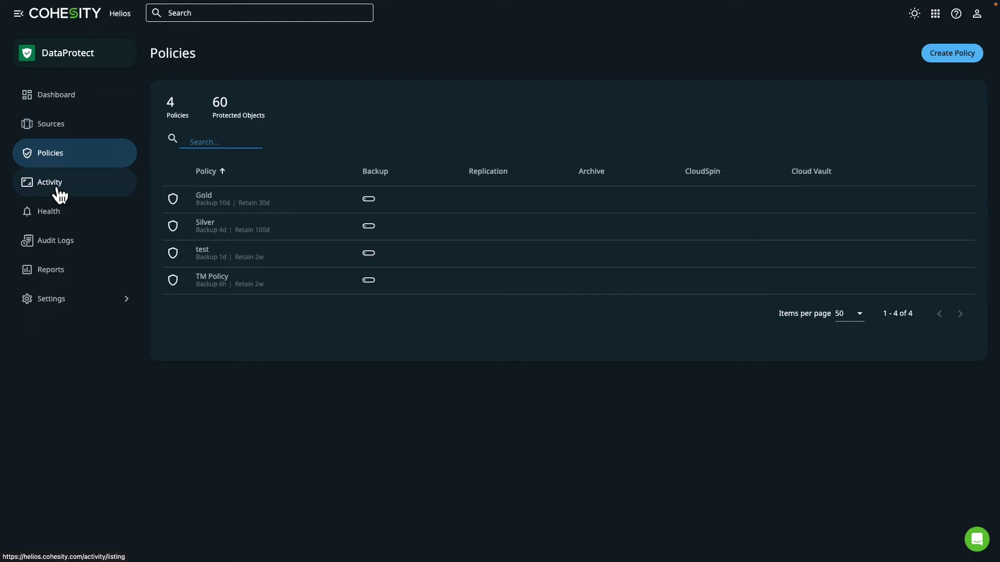
pyautogui.click(58, 190)
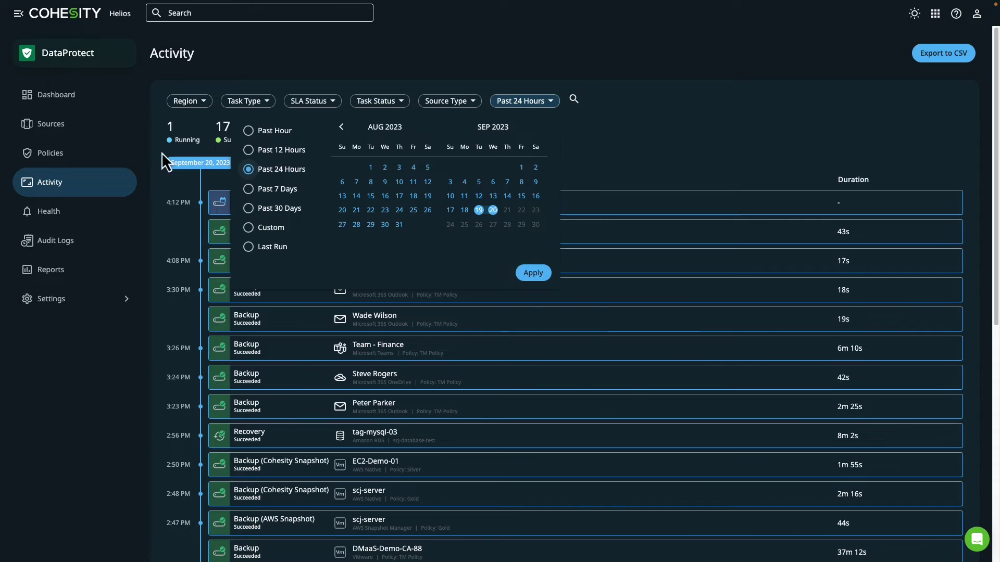
# Keep the Past 24 Hours range and open cdc-rcrv-EC2-Demo-01's activity history.
pyautogui.click(701, 134)
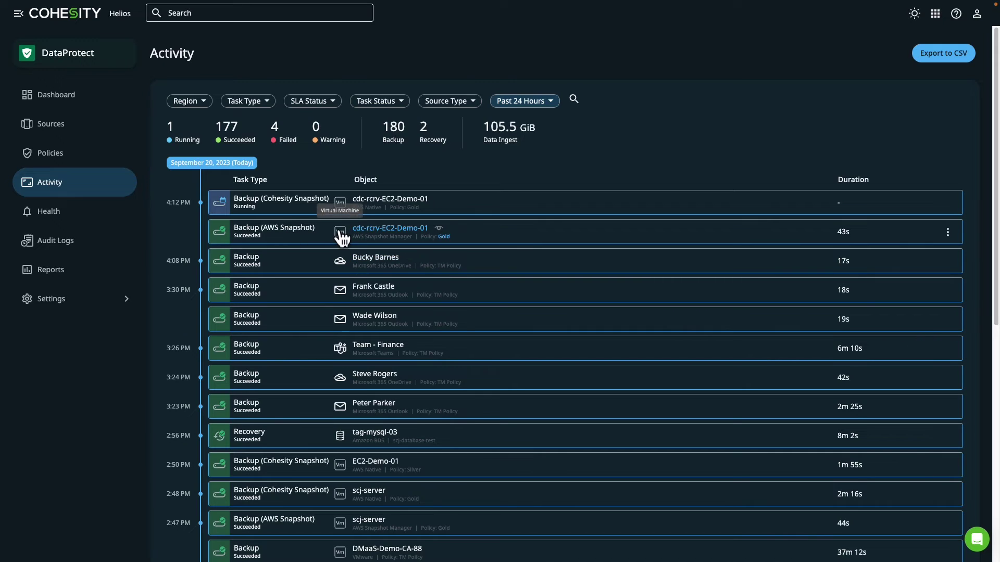
pyautogui.click(396, 230)
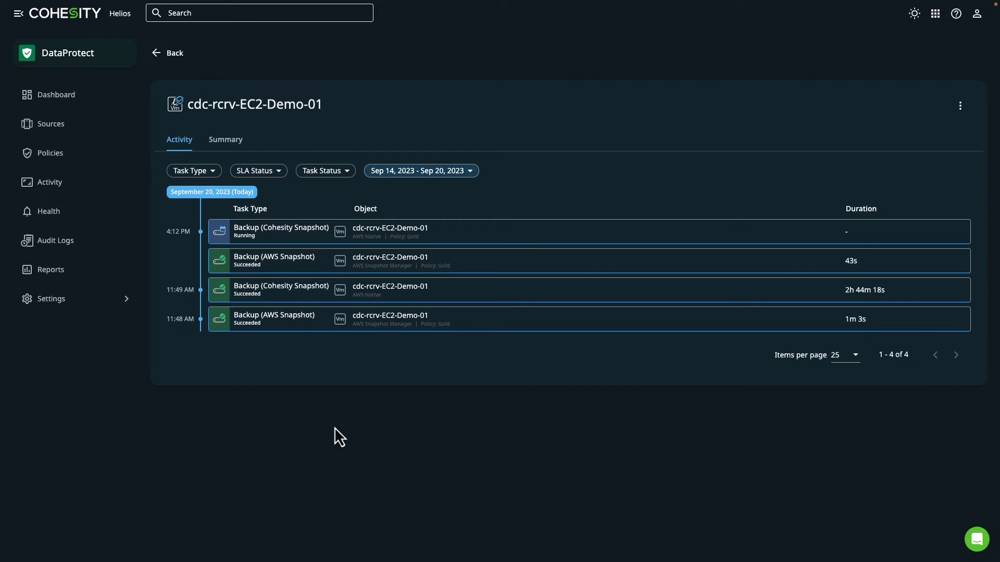
pyautogui.click(230, 145)
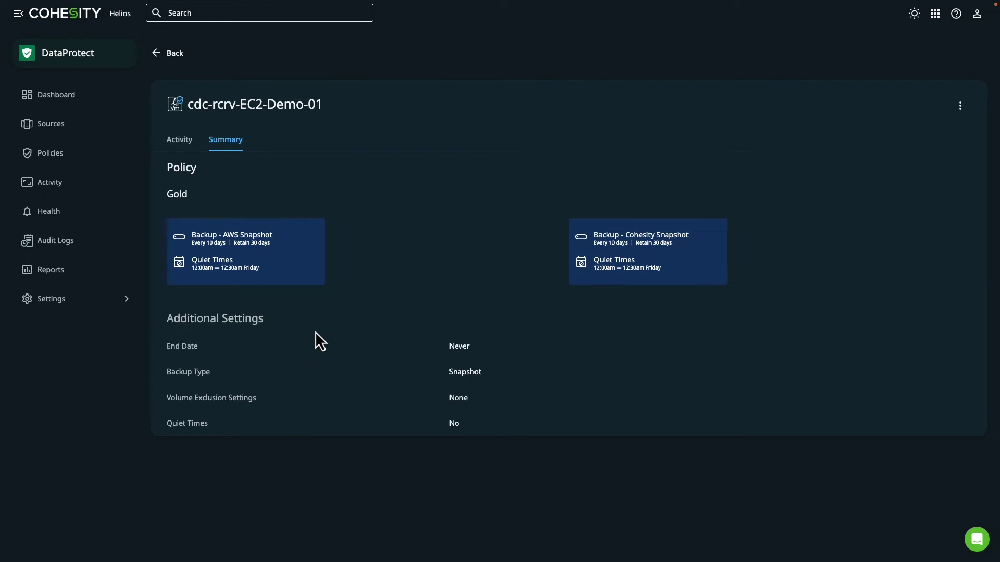
pyautogui.click(186, 146)
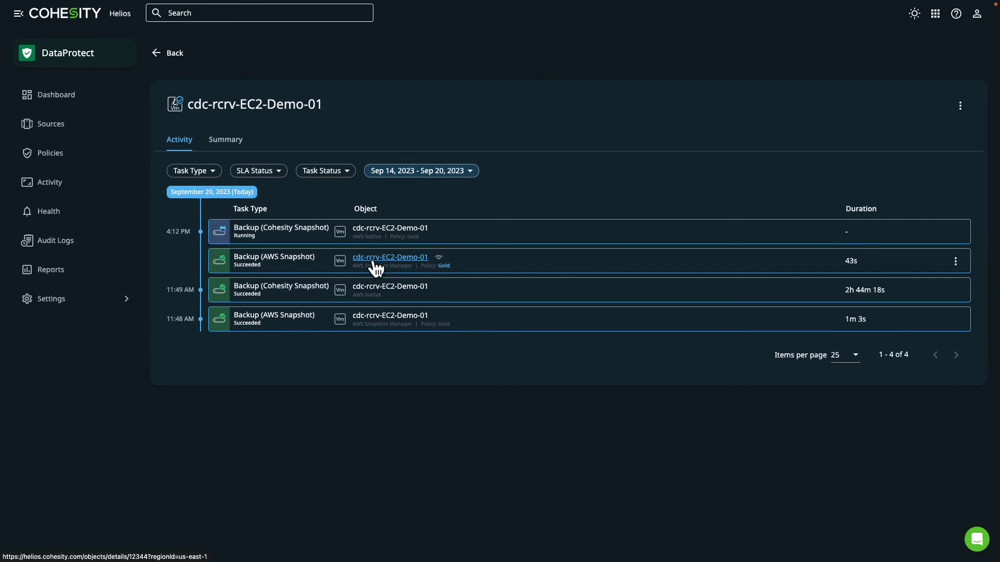
pyautogui.click(374, 259)
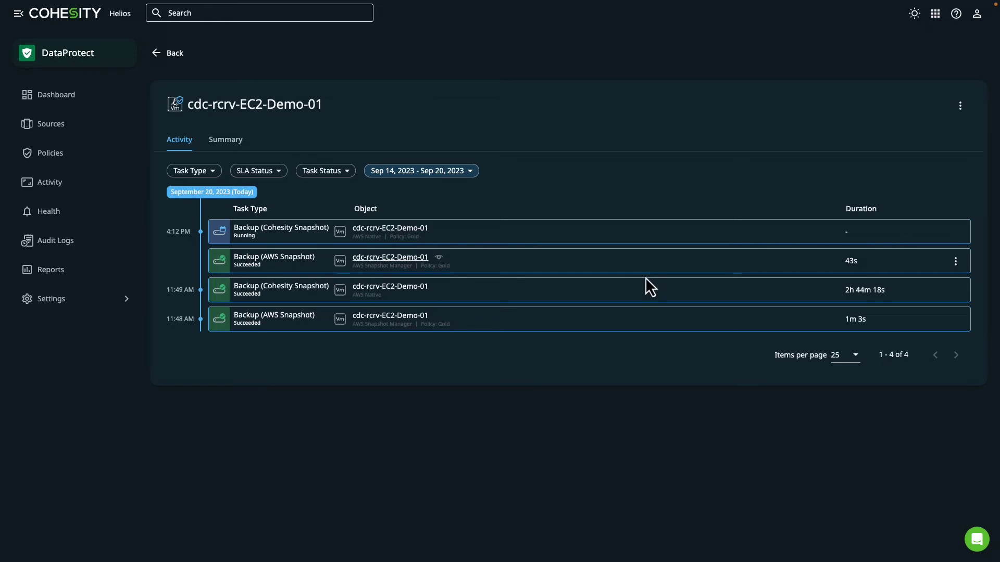
pyautogui.click(240, 267)
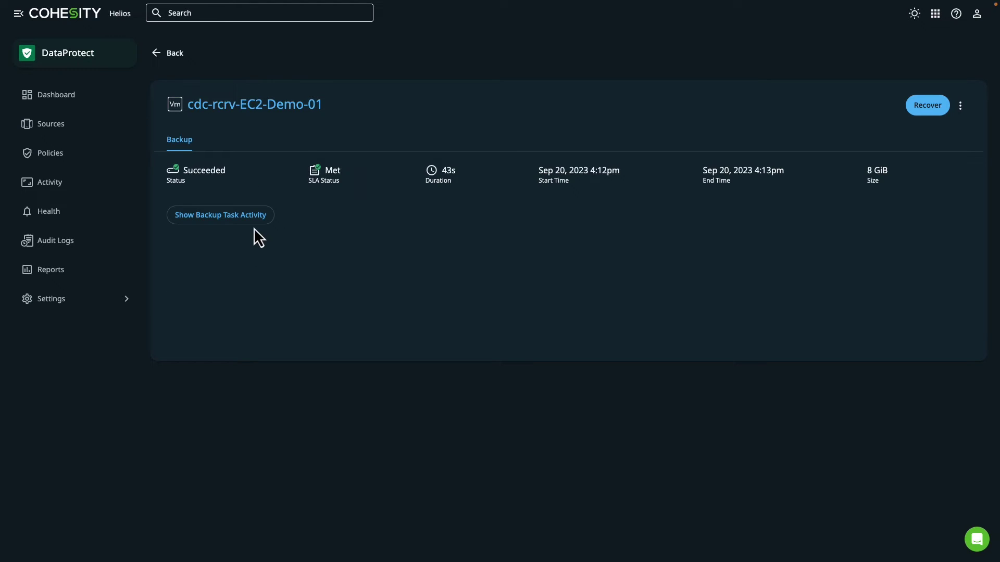
pyautogui.click(250, 220)
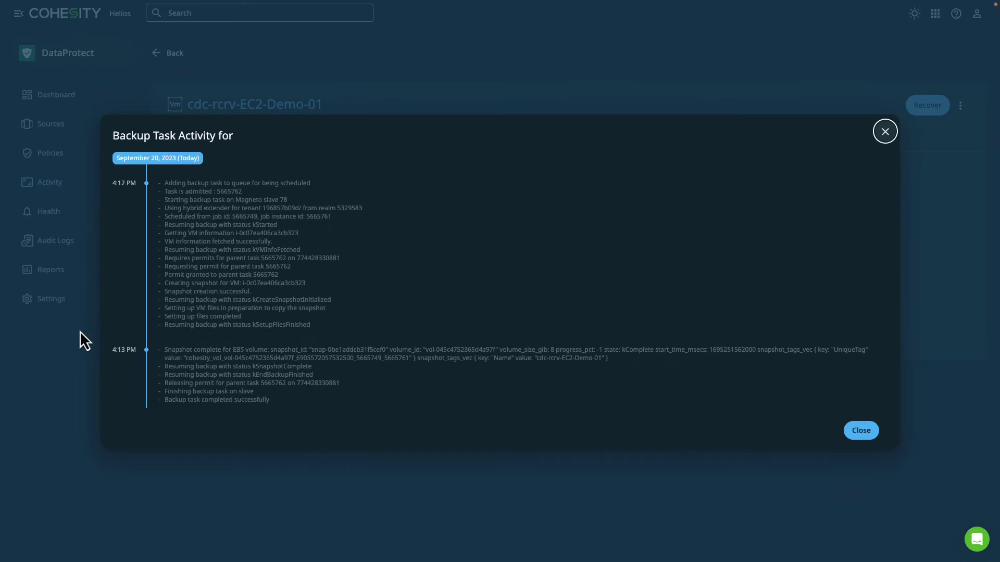
# Go to the AWS source's RDS databases, select tag-mysql-03 and start its recovery.
pyautogui.click(884, 139)
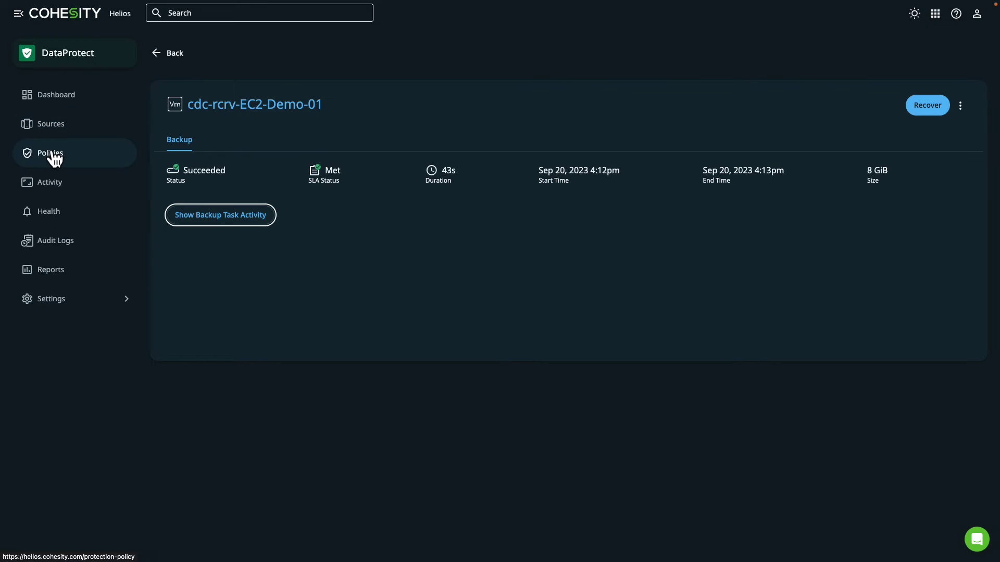
pyautogui.click(55, 130)
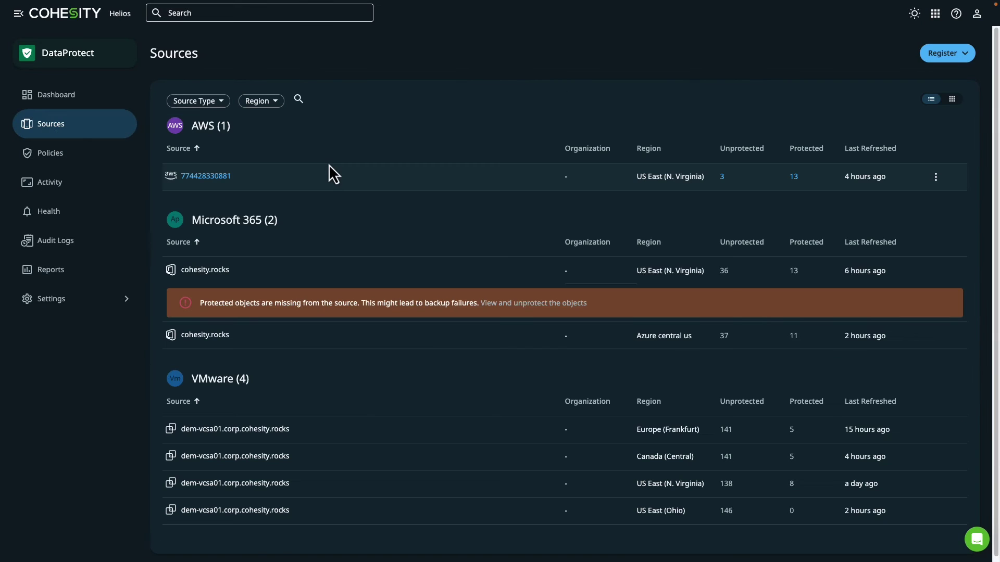
pyautogui.click(207, 177)
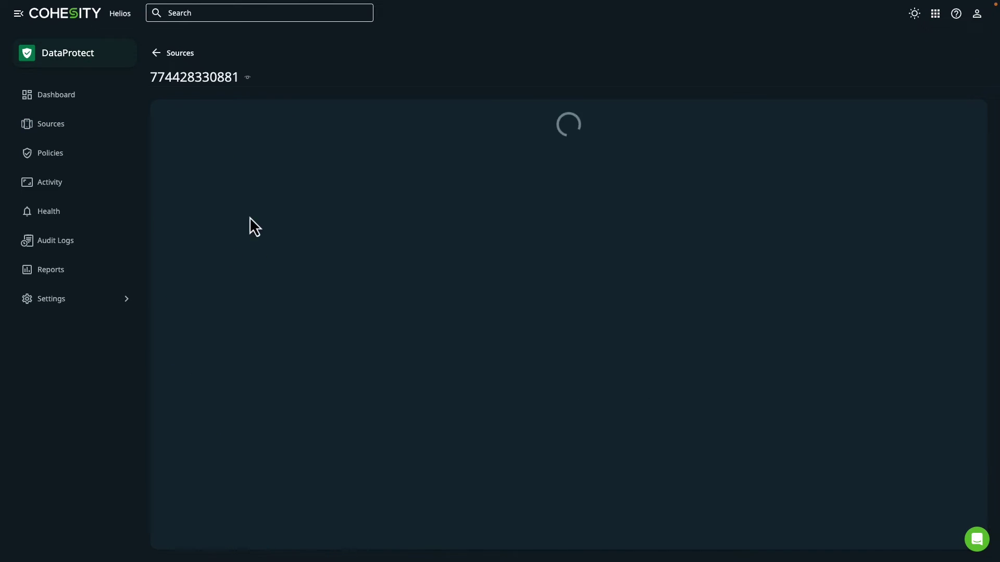
pyautogui.click(195, 101)
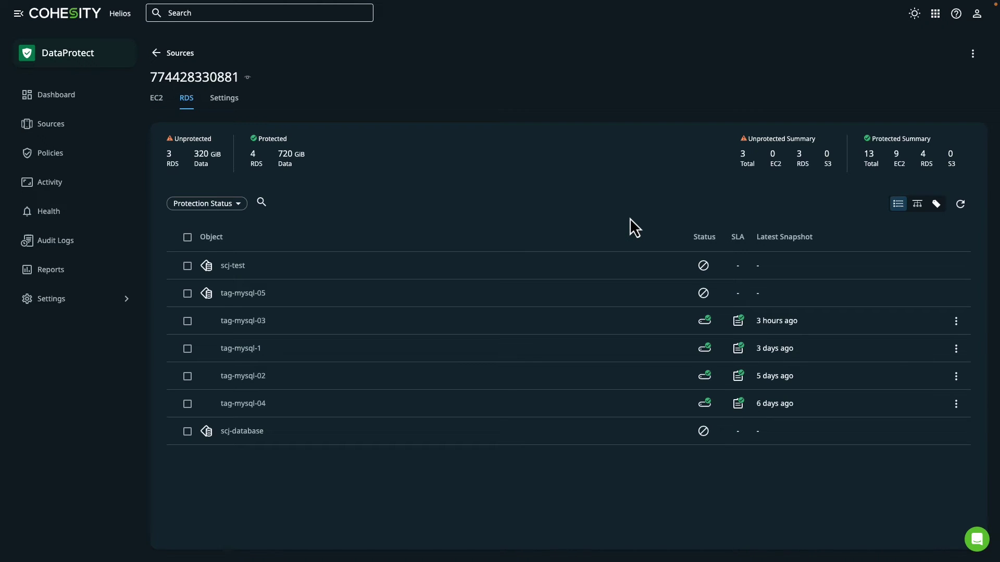
pyautogui.click(187, 320)
pyautogui.click(187, 321)
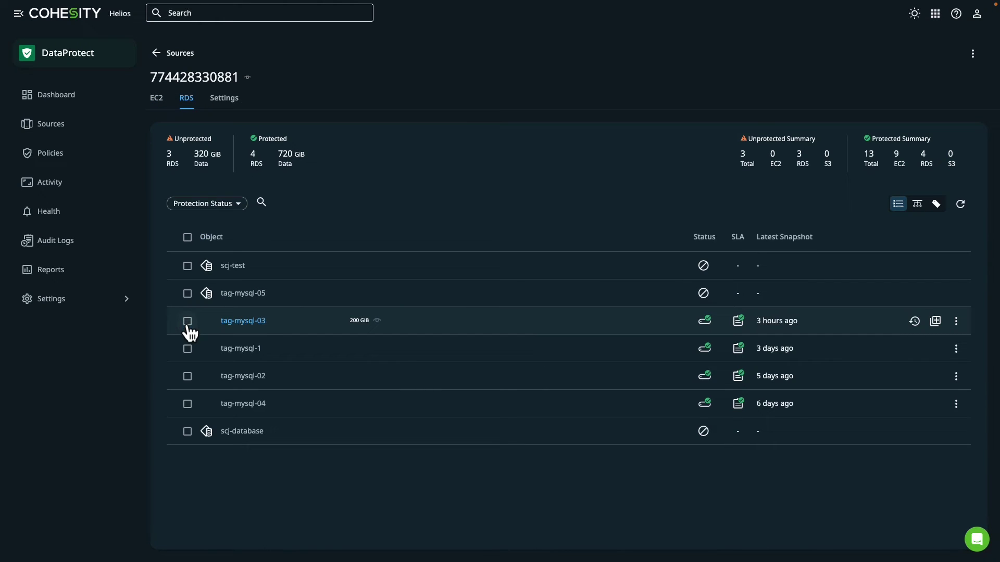
pyautogui.click(188, 323)
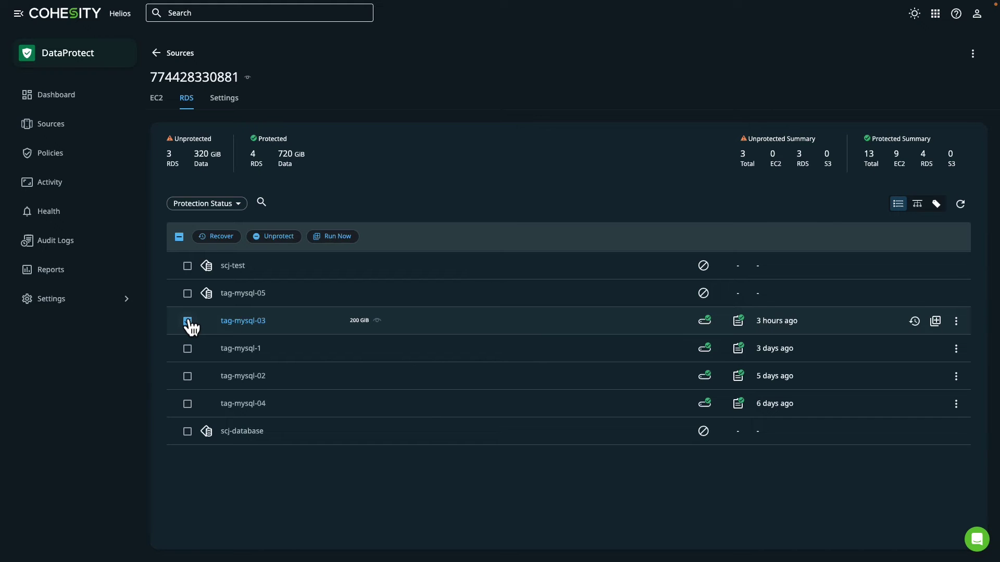
pyautogui.click(217, 237)
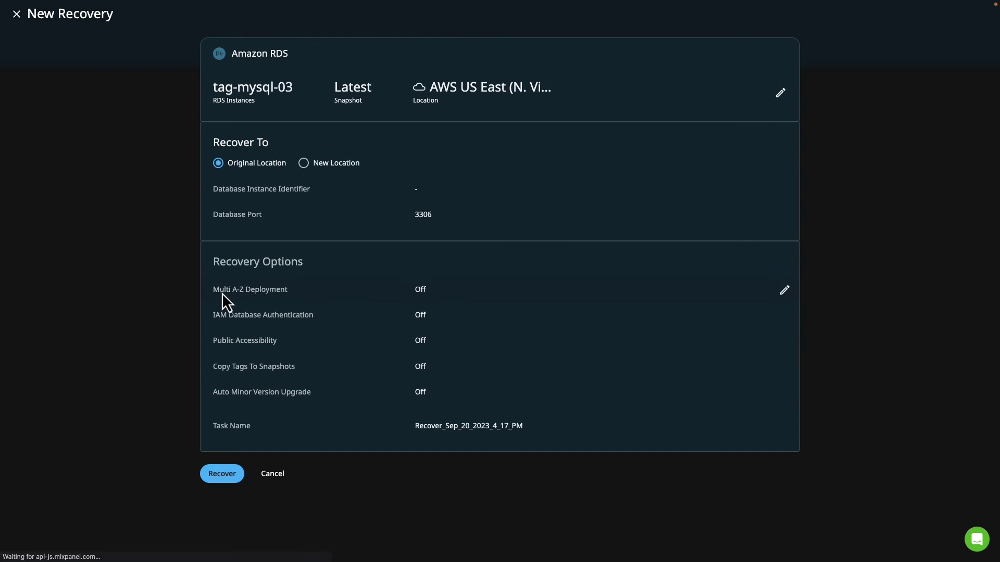
# Recover to a new location on the AWS source in region US East (N. Virginia).
pyautogui.click(304, 165)
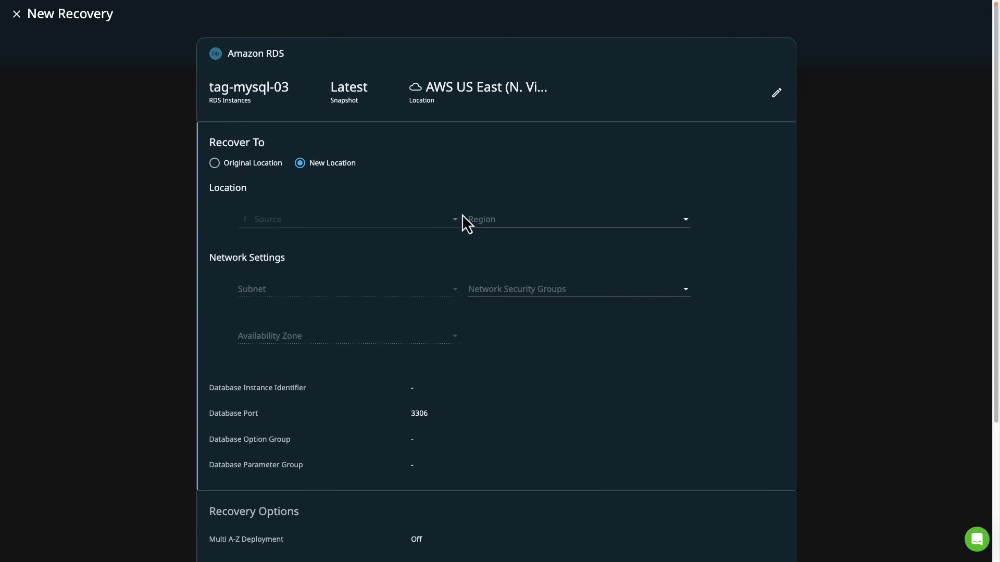
pyautogui.click(424, 223)
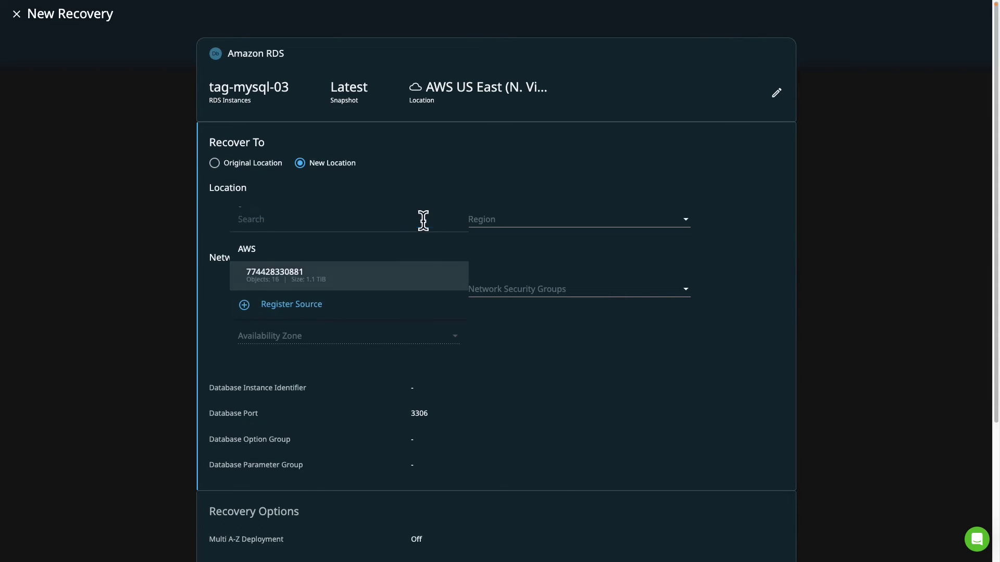
pyautogui.click(287, 285)
pyautogui.click(509, 220)
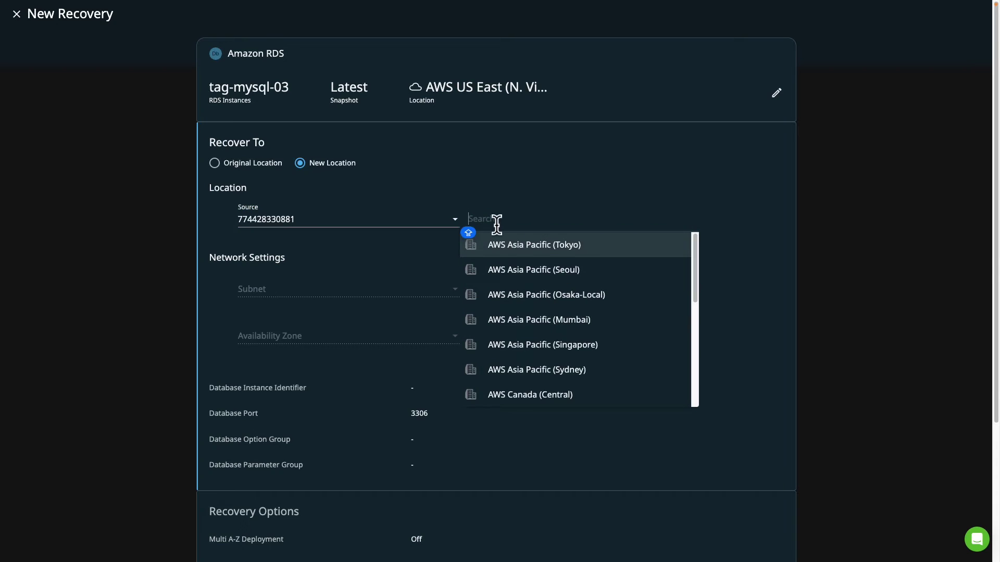
pyautogui.scroll(-5, 502, 344)
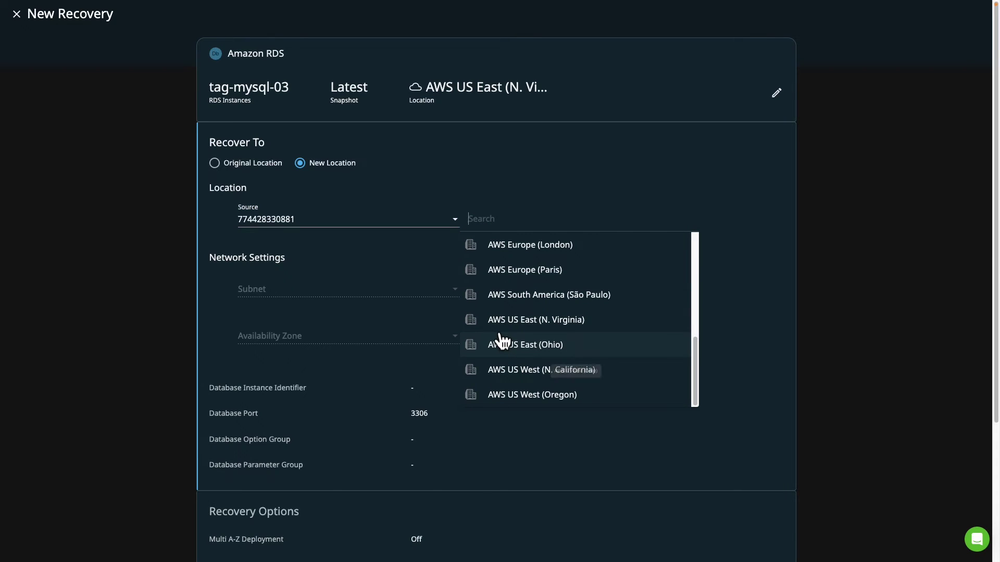
pyautogui.click(502, 327)
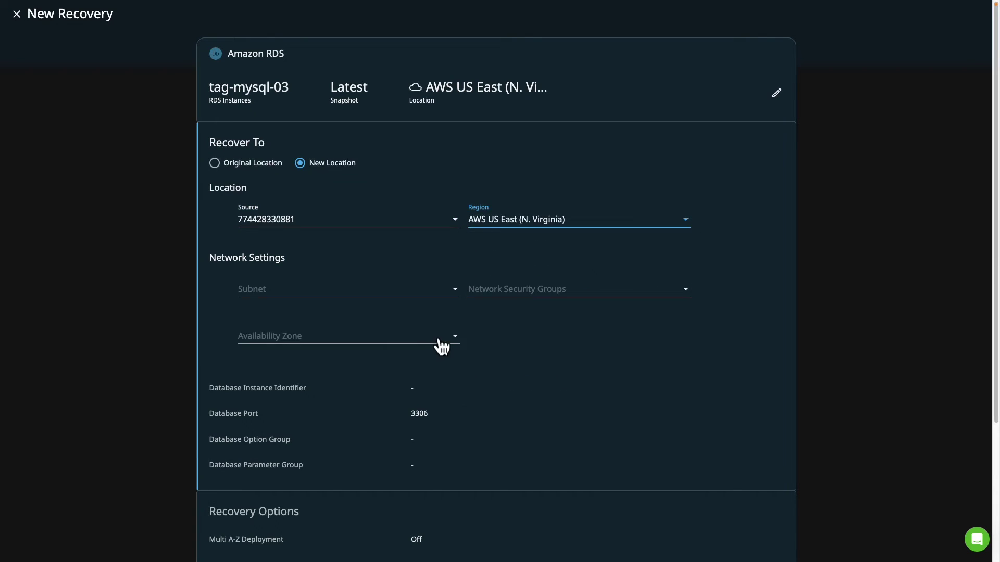
# Use subnet default-vpc-08fc0f35814d7e5a8, the default security group and availability zone us-east-1a.
pyautogui.click(371, 295)
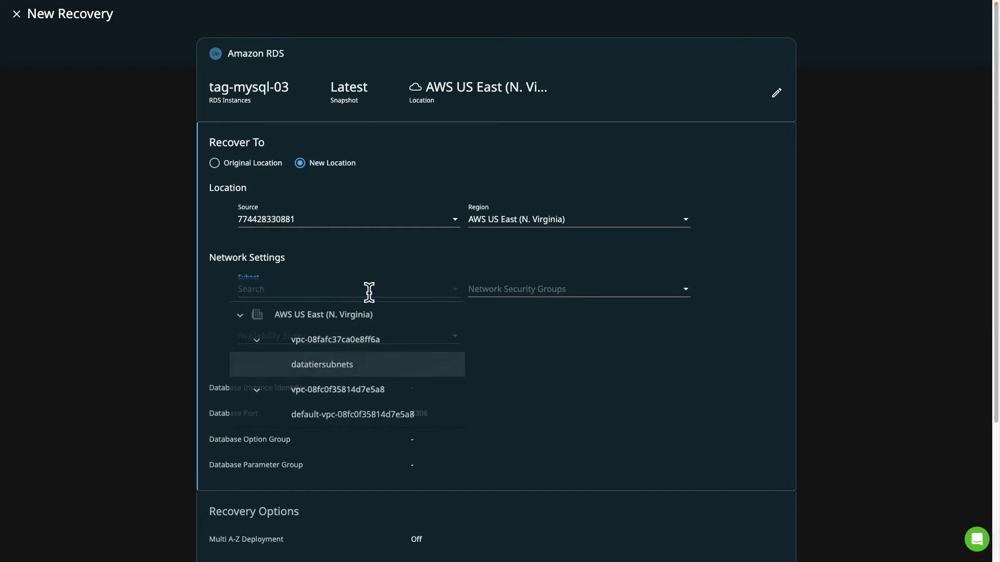
pyautogui.click(346, 415)
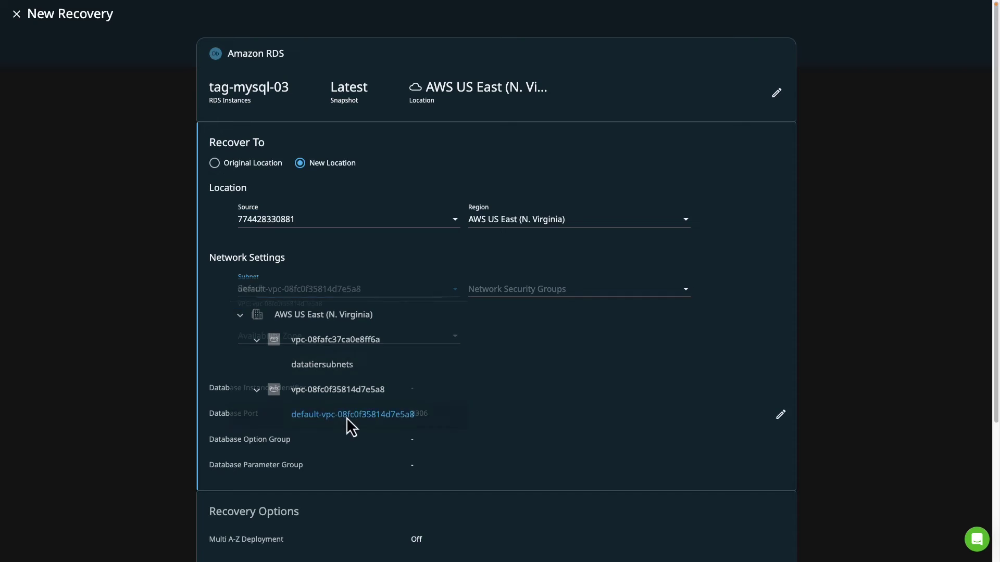
pyautogui.click(537, 292)
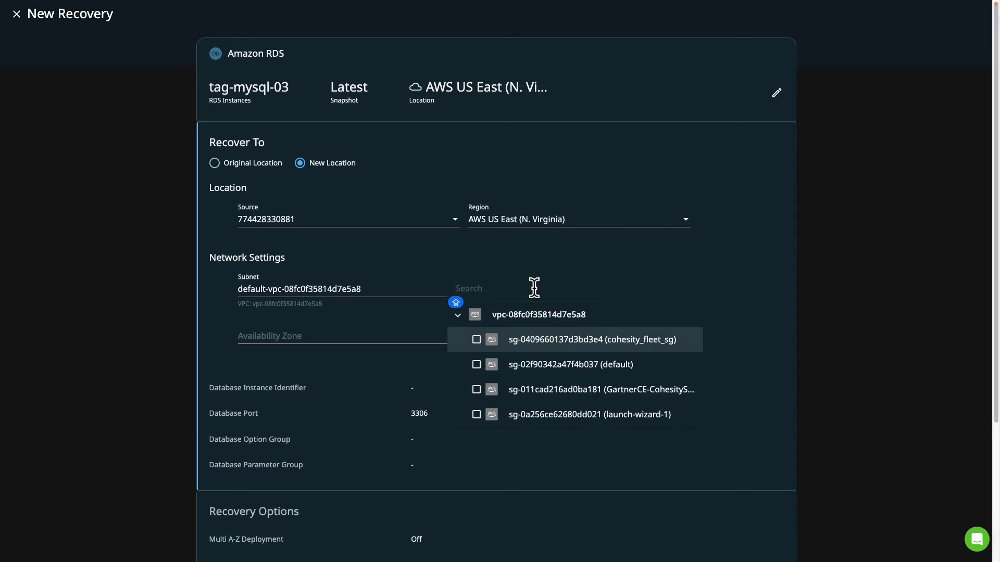
pyautogui.click(476, 365)
pyautogui.click(365, 336)
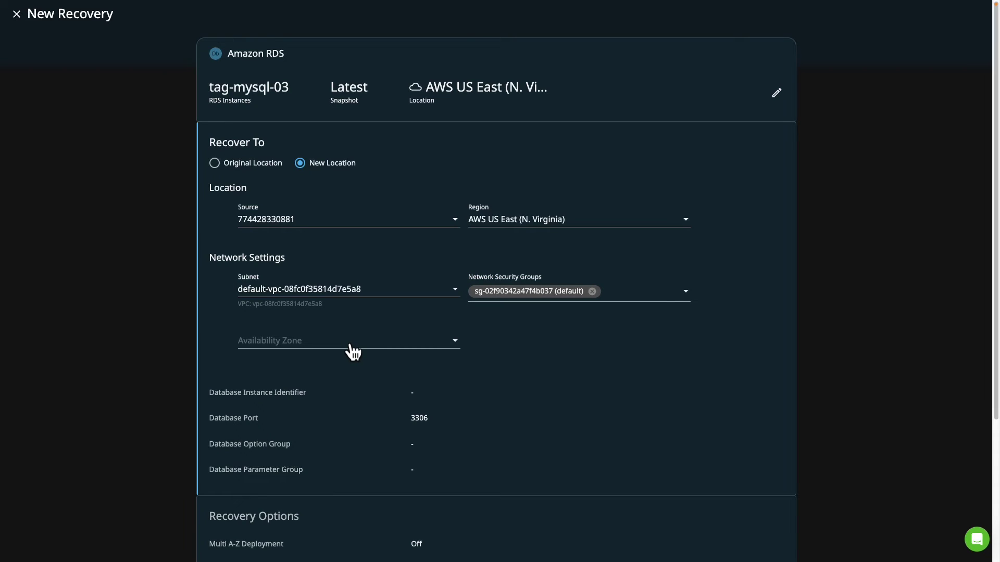
pyautogui.click(350, 344)
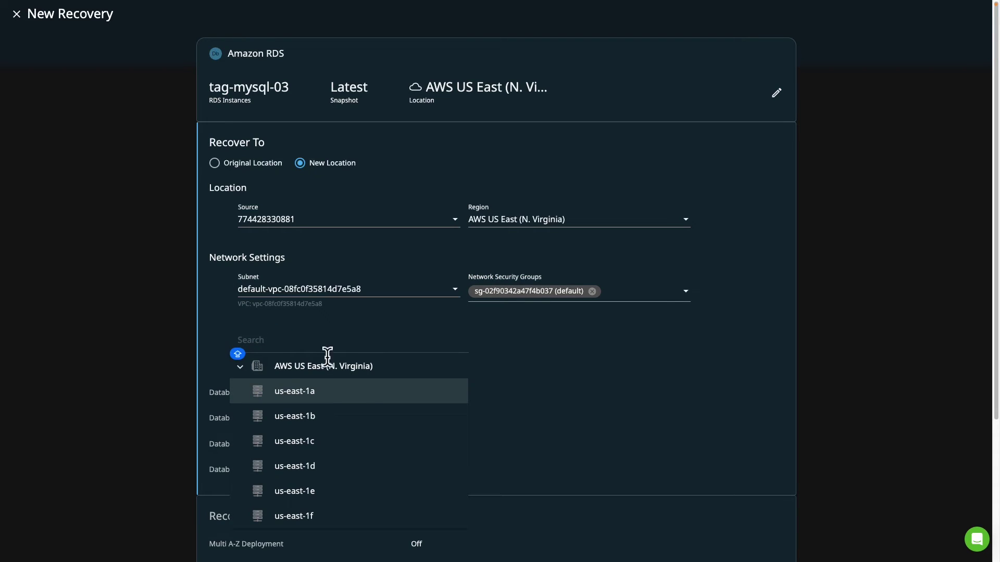
pyautogui.click(323, 396)
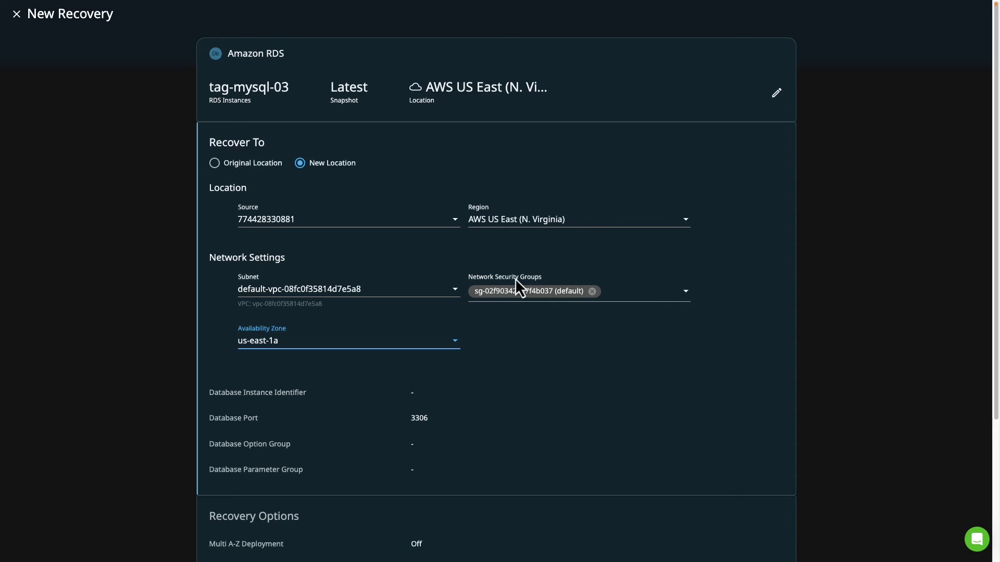
# Set the recovered database instance identifier to scj-dataprotect-demo.
pyautogui.scroll(-3, 516, 360)
pyautogui.click(431, 339)
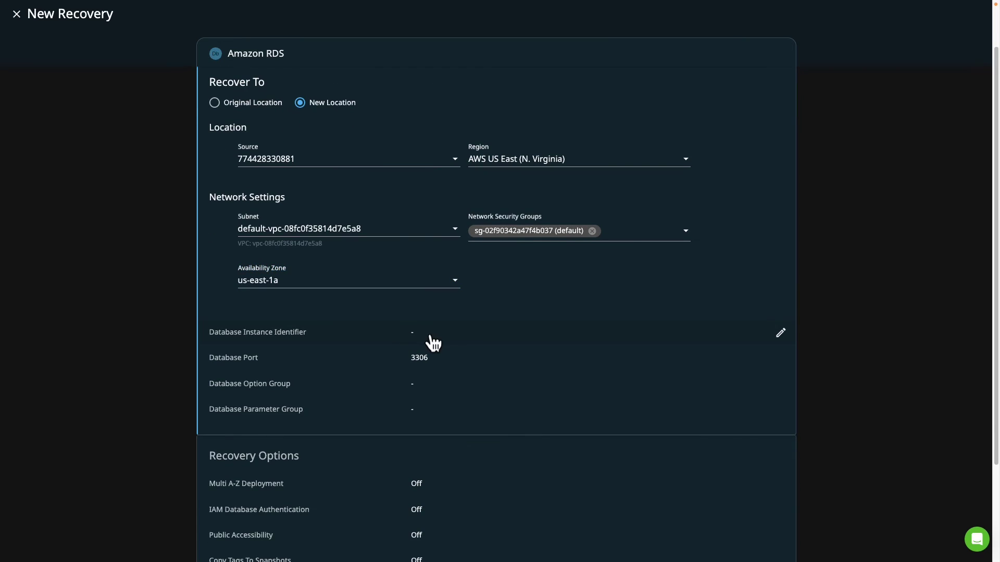
pyautogui.click(429, 338)
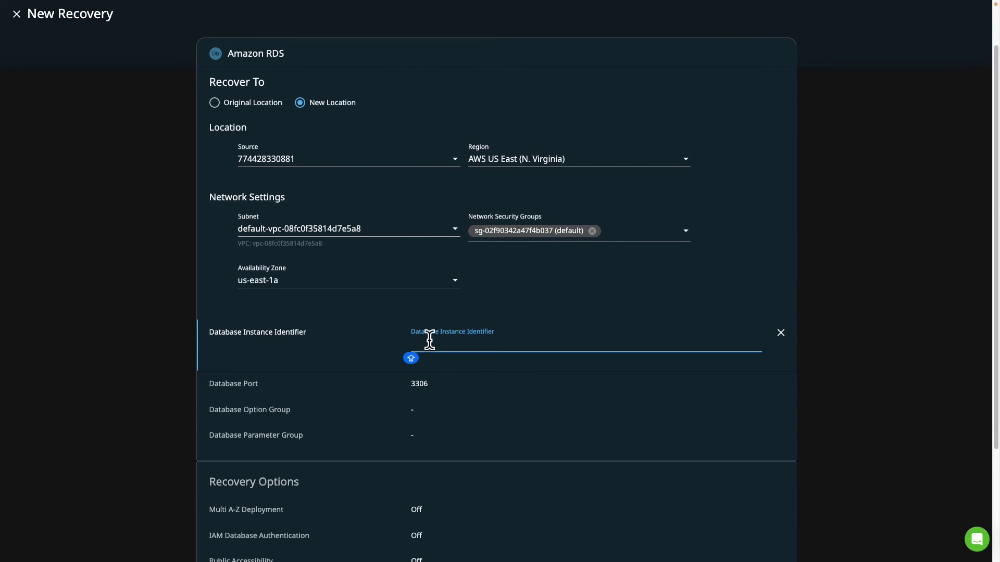
pyautogui.write('scj-dataprotect-demo')
# Choose option group default:mysql-8-0 and parameter group default.mysql8.0 for the recovered instance.
pyautogui.click(457, 419)
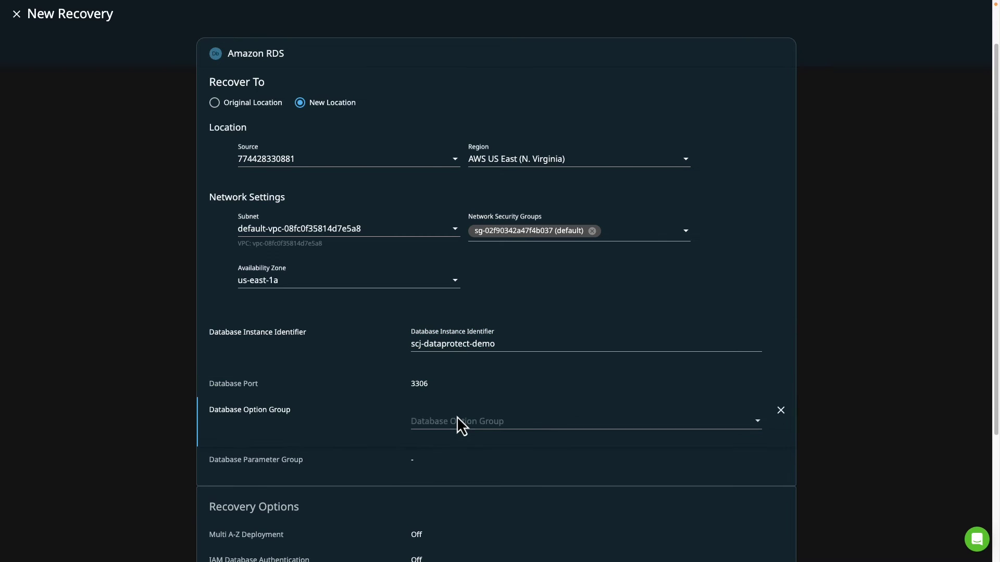
pyautogui.click(495, 424)
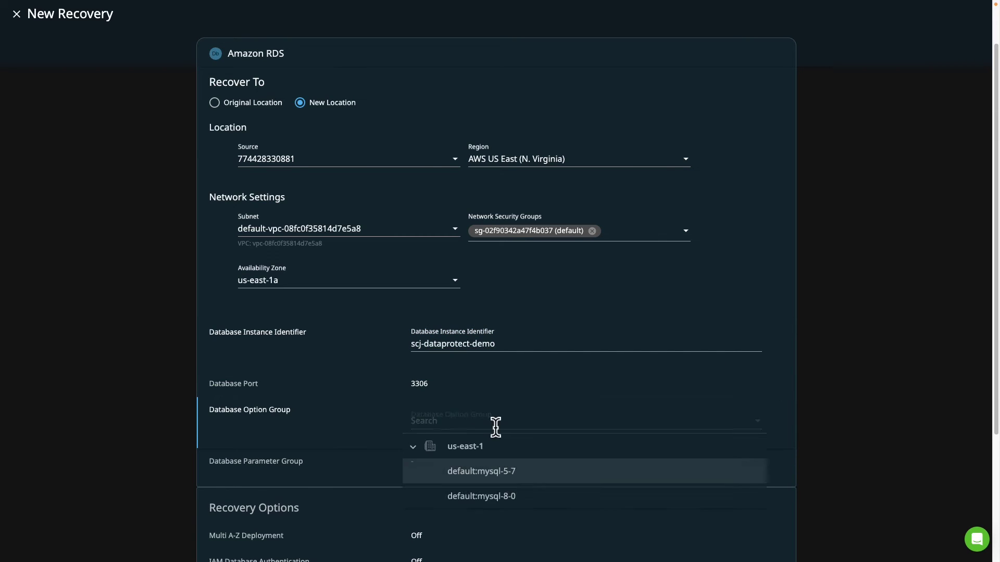
pyautogui.click(477, 500)
pyautogui.scroll(-2, 489, 442)
pyautogui.click(458, 383)
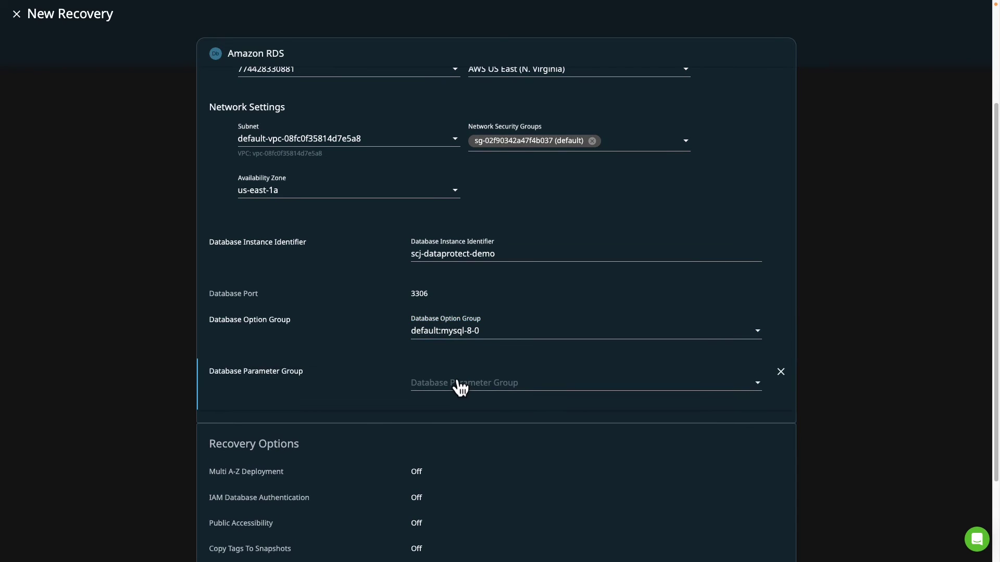
pyautogui.click(458, 384)
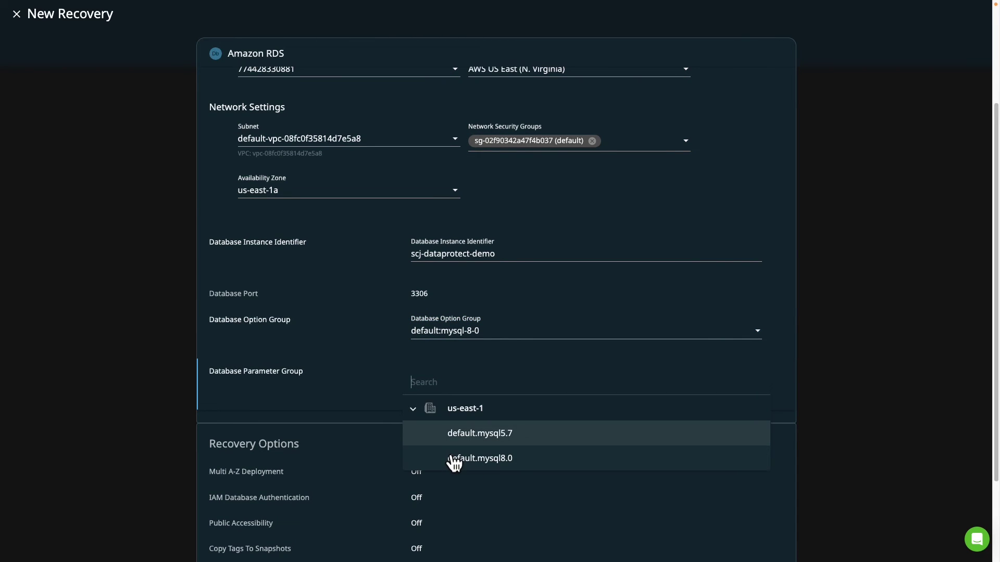
pyautogui.click(451, 459)
pyautogui.scroll(-2, 448, 427)
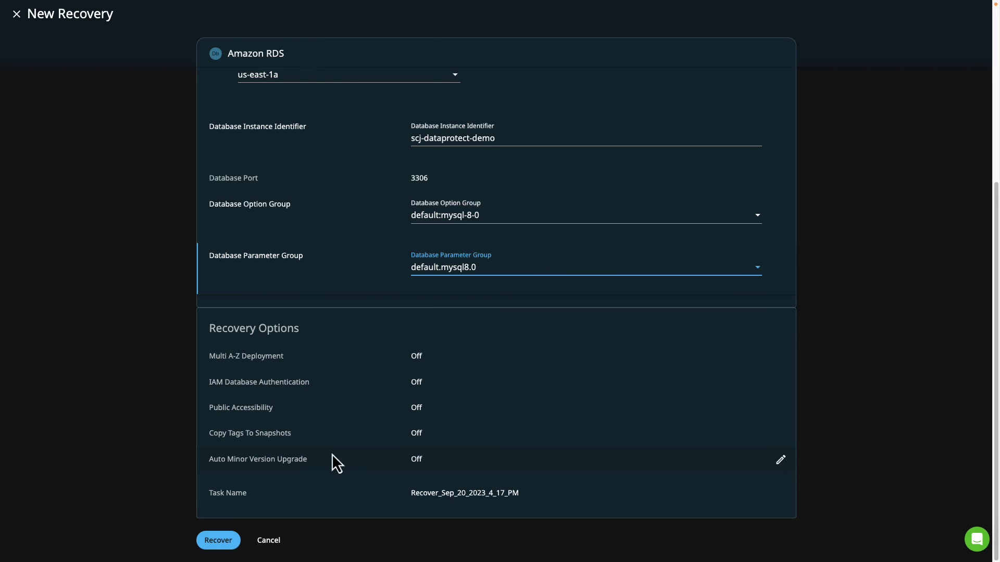
# Rename the recovery task to SCJ-Test and start the recovery.
pyautogui.click(440, 498)
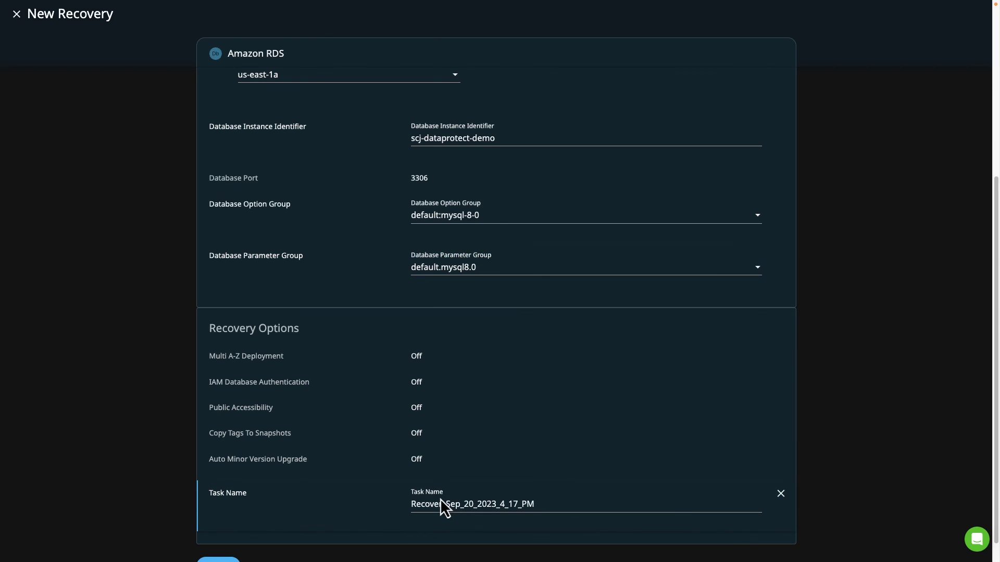
pyautogui.click(439, 498)
pyautogui.doubleClick(438, 499)
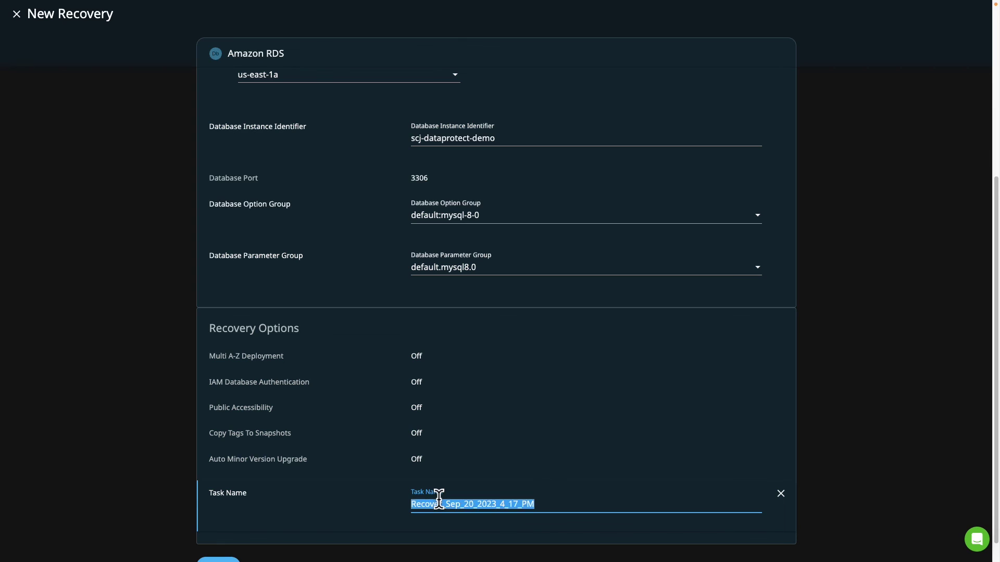
pyautogui.write('SCJ-Test')
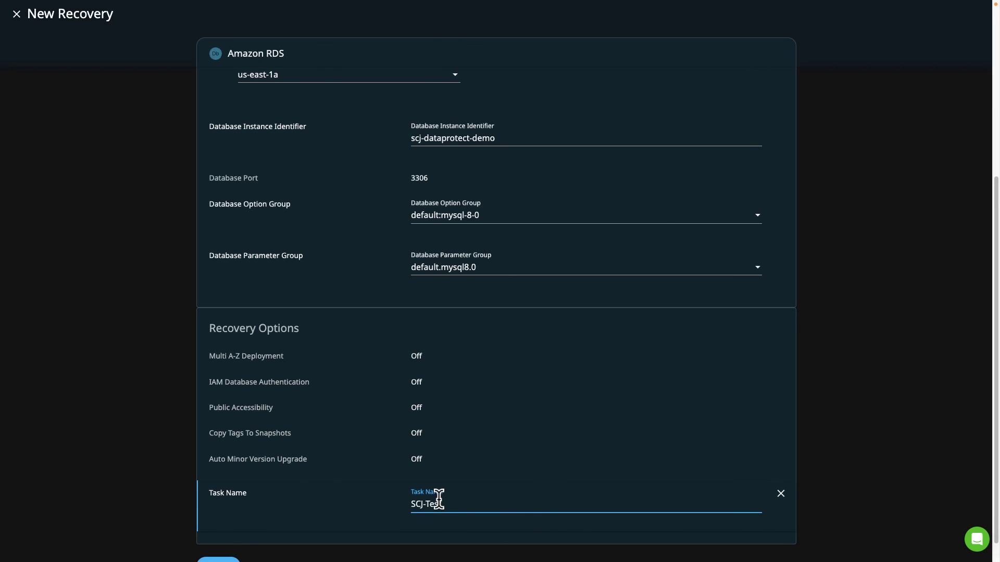
pyautogui.scroll(-1, 875, 469)
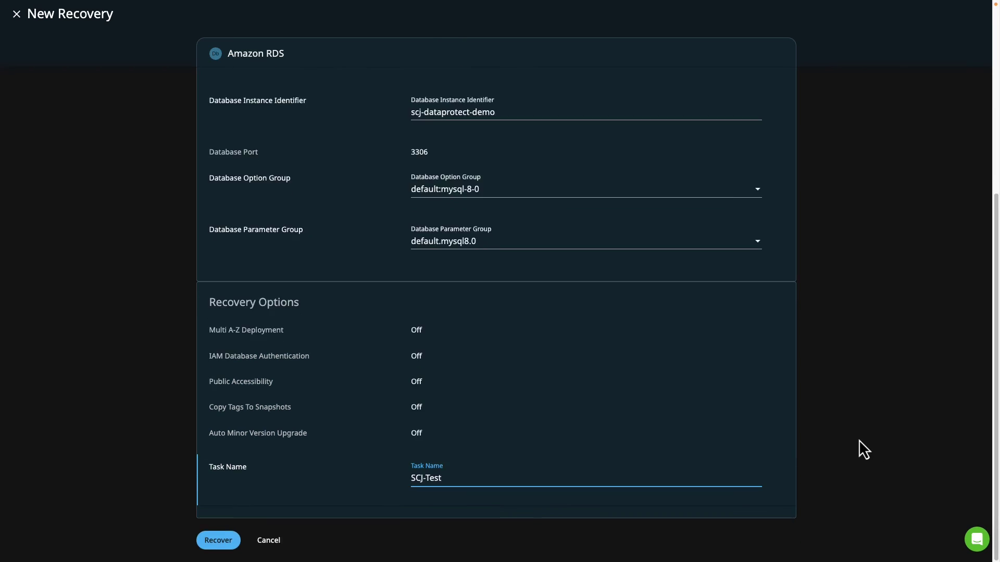
pyautogui.click(220, 541)
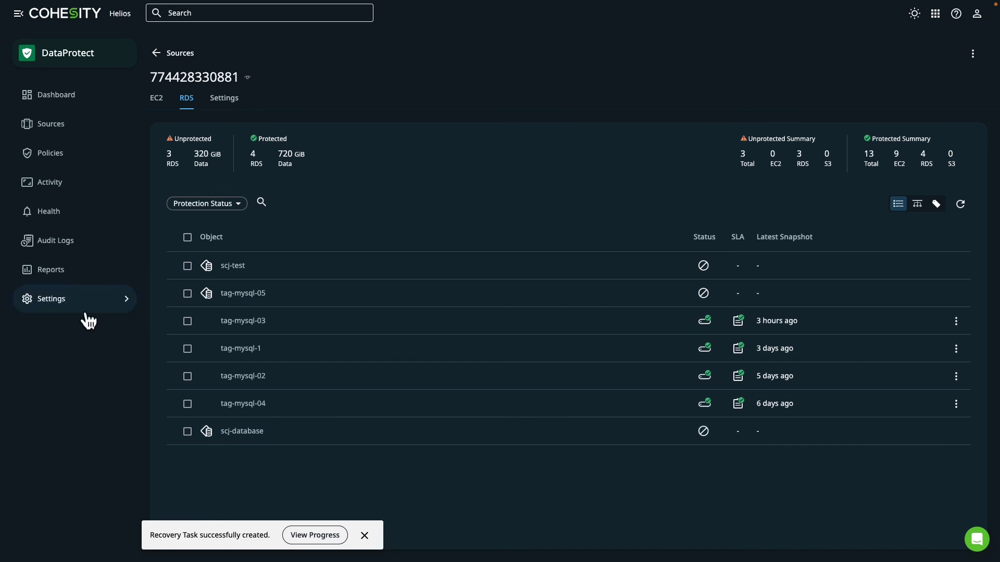
# Show the Activity page with the tag-mysql-03 SCJ-Test recovery running.
pyautogui.click(32, 188)
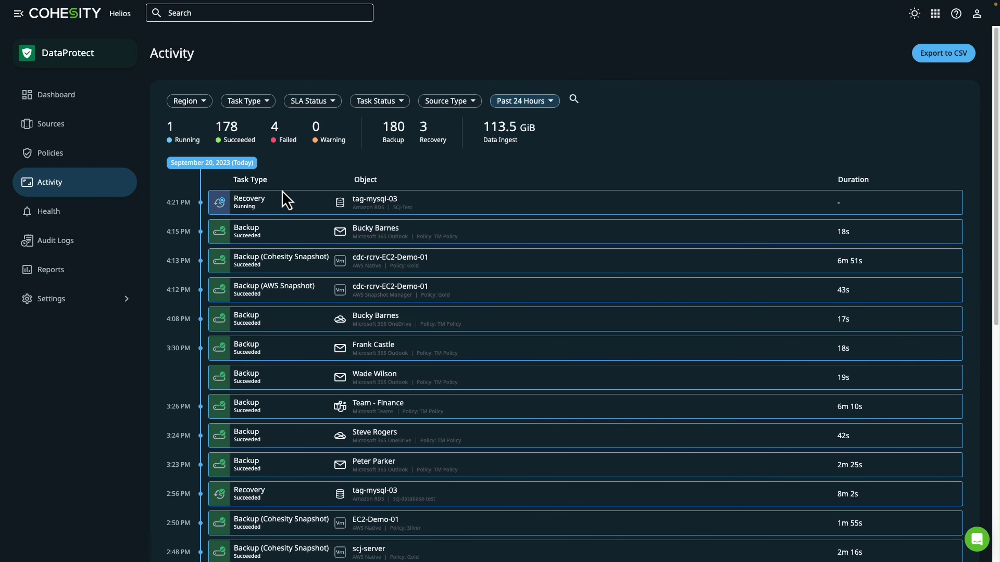